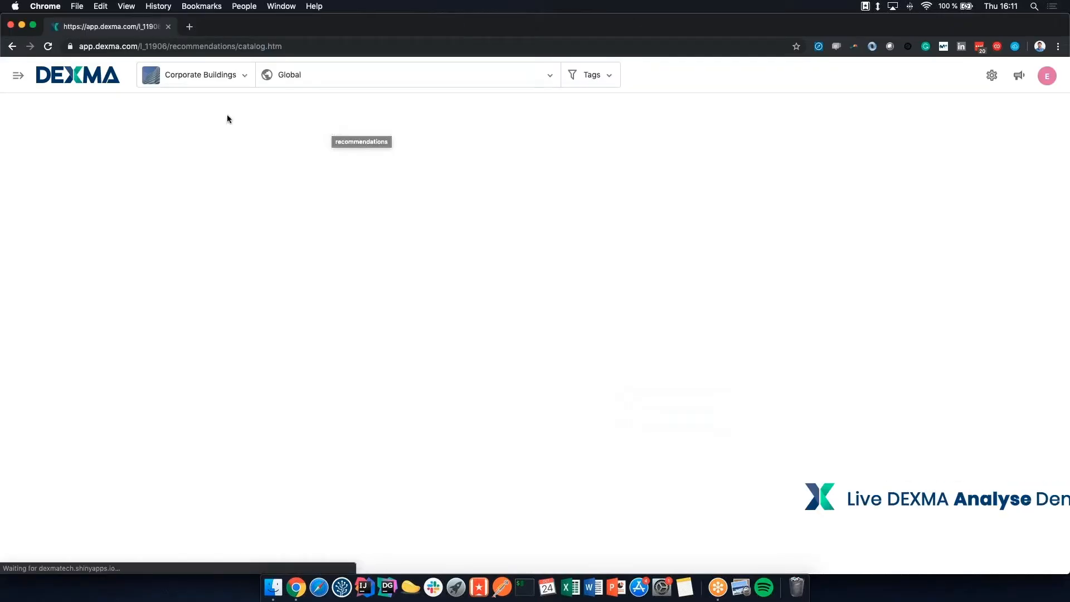
Go to the Apps Market from the sidebar navigation menu
left_click(20, 78)
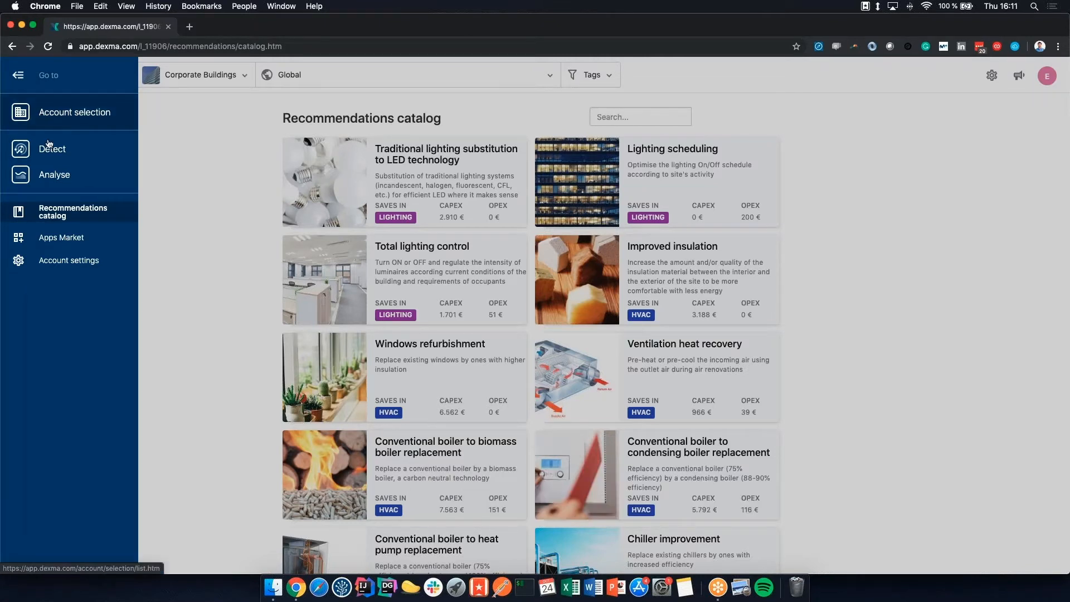
left_click(61, 238)
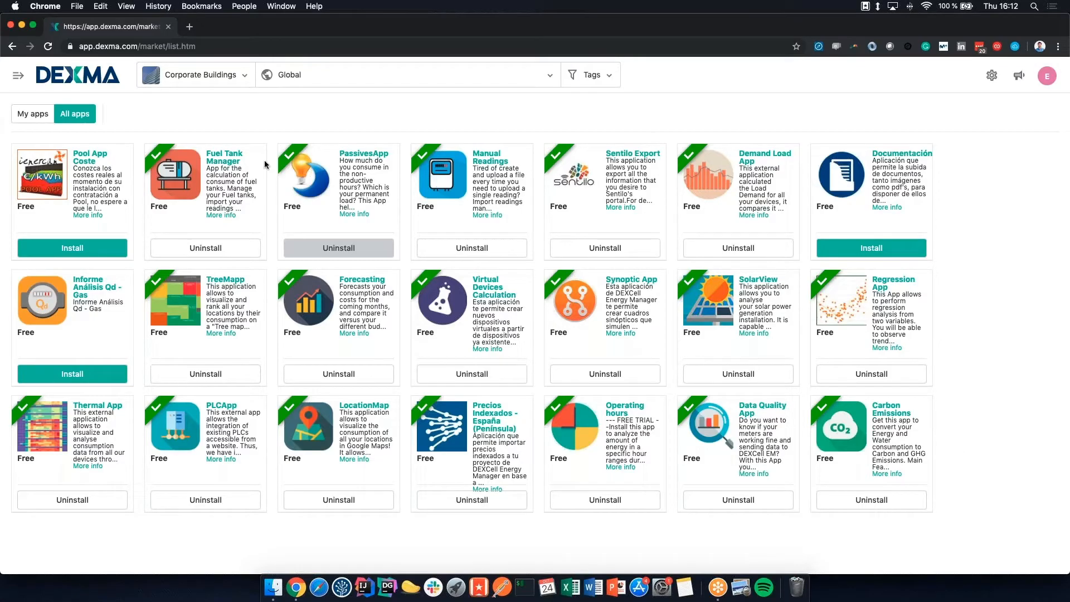
Reopen the sidebar navigation menu from the apps market
left_click(21, 78)
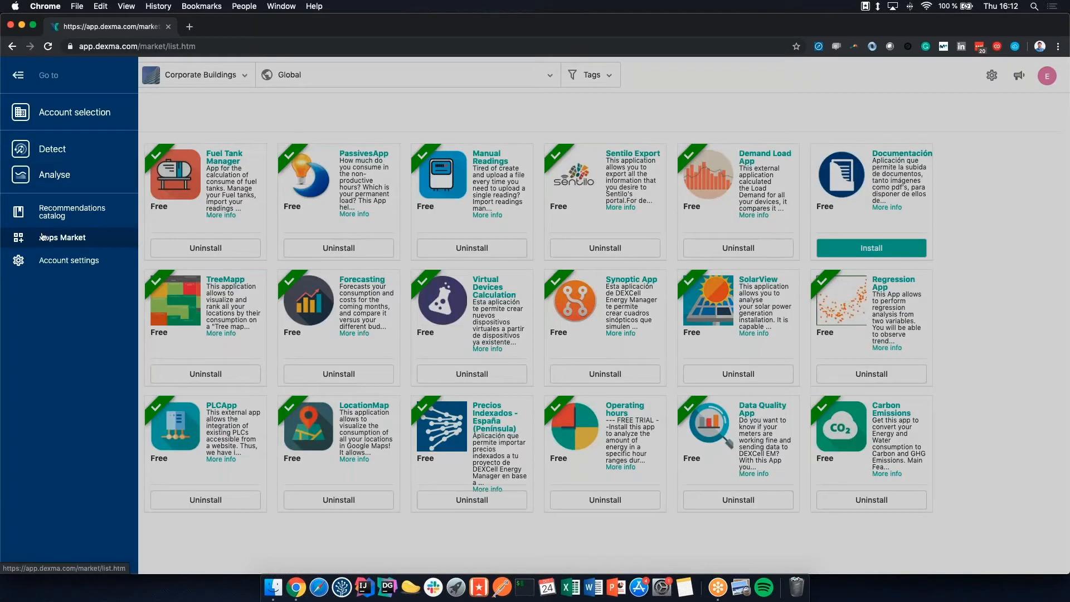
Enter the account settings and show the list of registered gateways
left_click(55, 262)
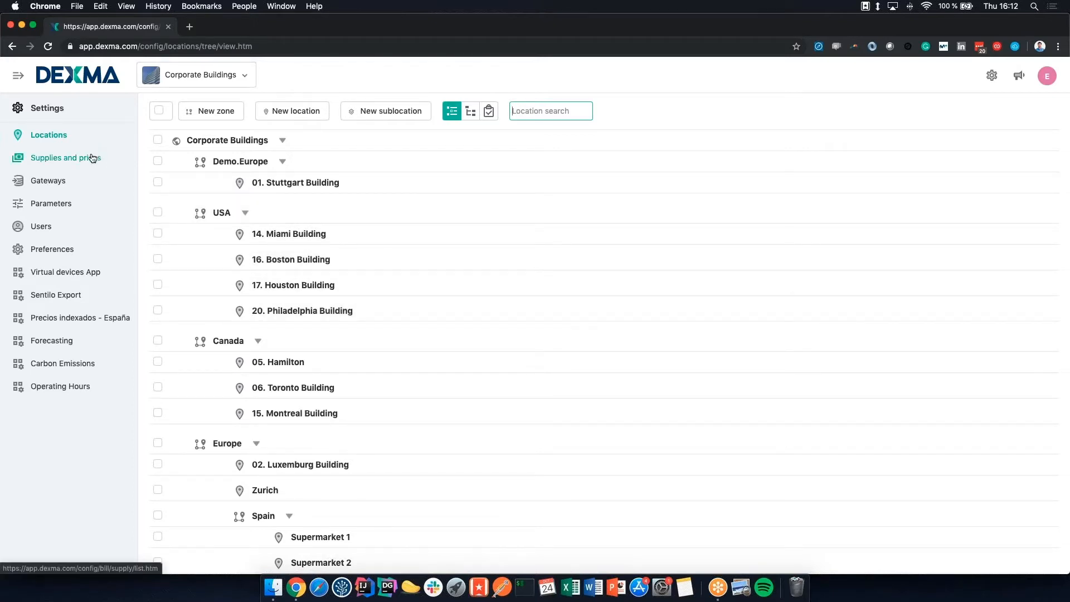
left_click(49, 181)
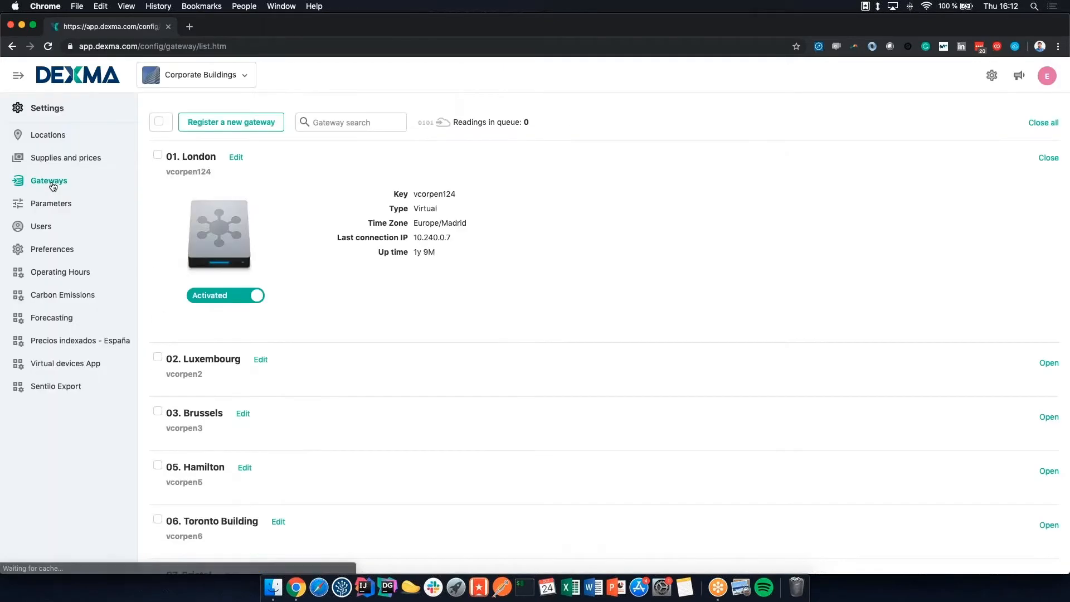
Start registering a new gateway to browse the supported device types
left_click(223, 122)
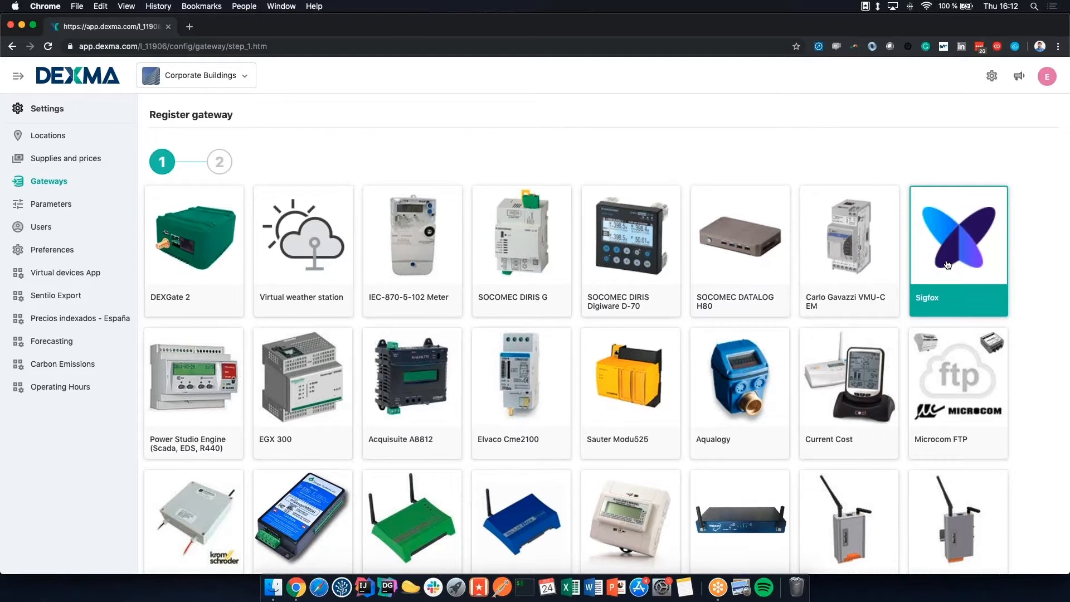
scroll(947, 264, "down", 2)
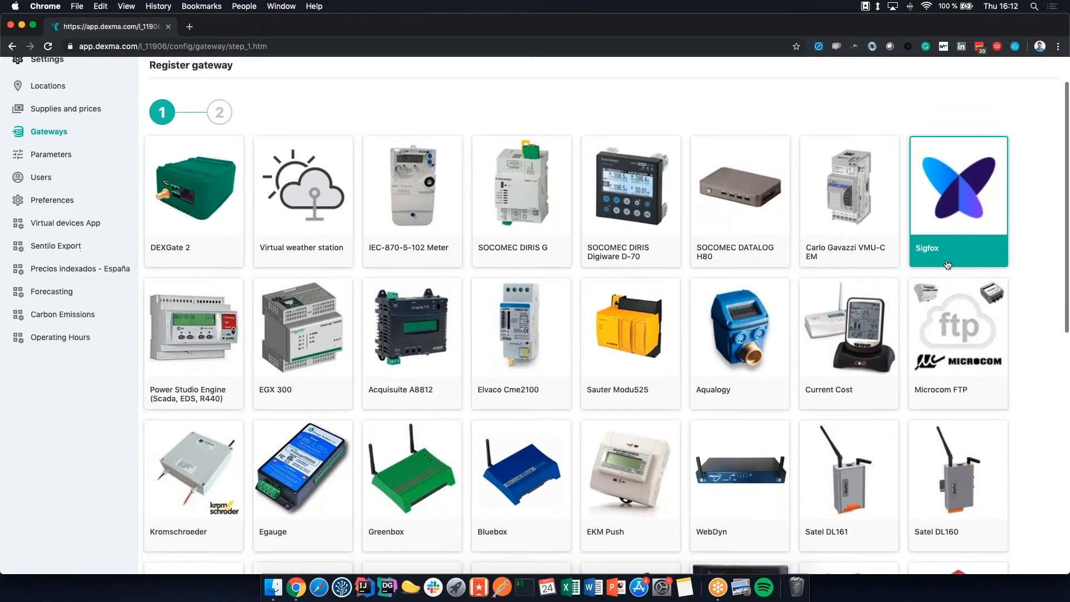
scroll(947, 264, "down", 3)
scroll(947, 264, "down", 3)
scroll(947, 264, "down", 3)
scroll(947, 264, "down", 3)
scroll(947, 265, "down", 3)
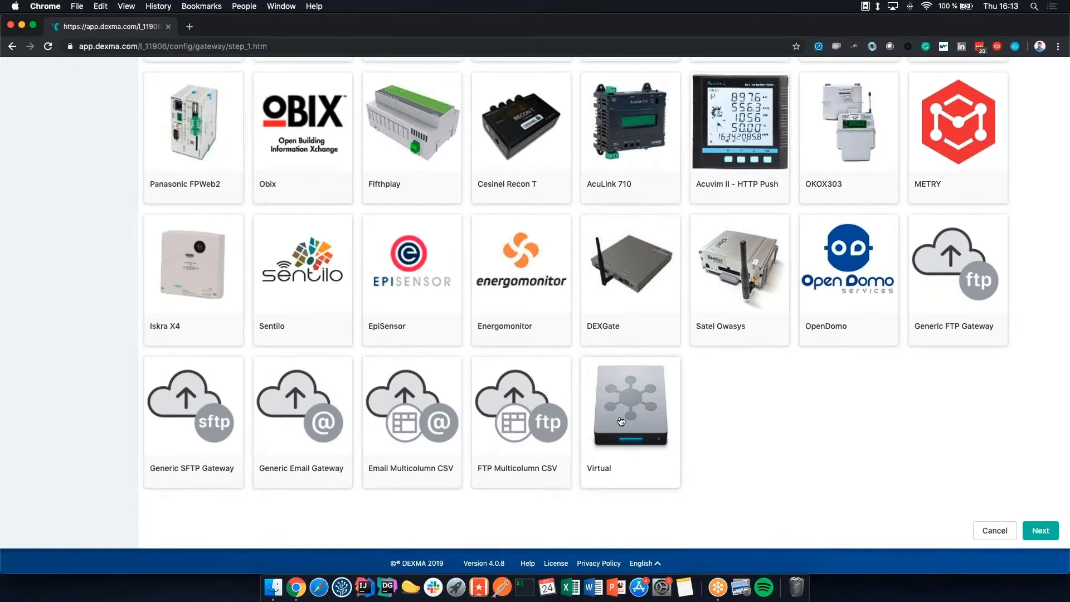
scroll(621, 421, "up", 10)
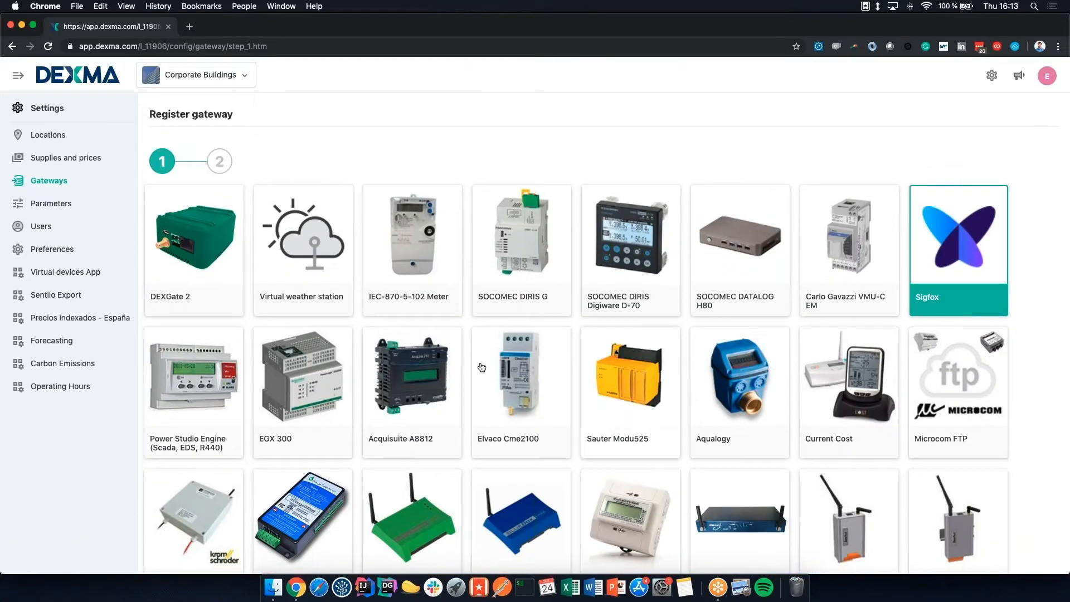
Go to the Analyse dashboards and review the Global location list without changing it
left_click(20, 80)
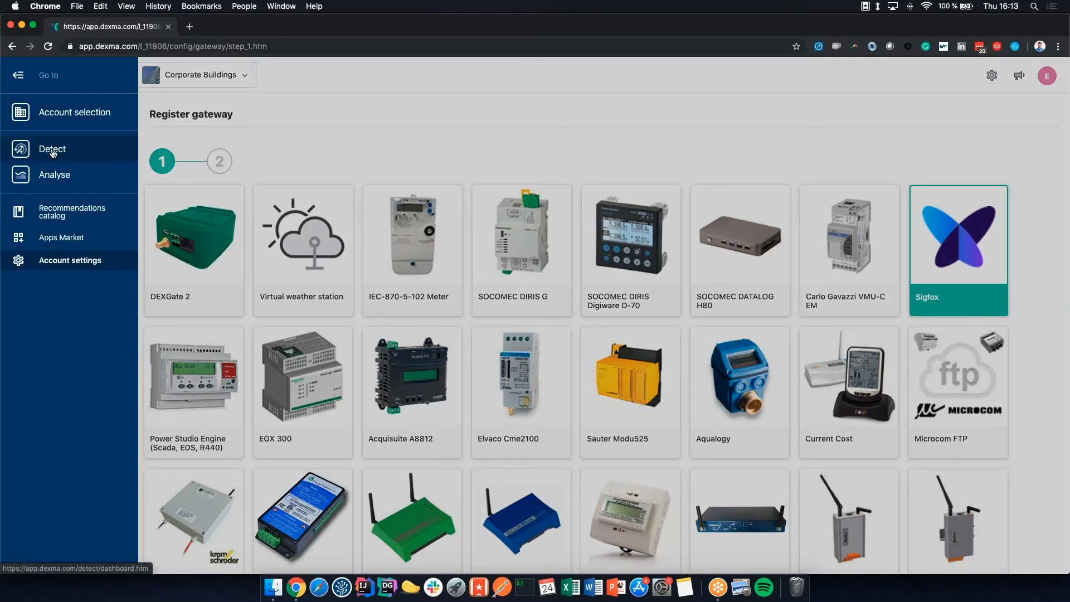
left_click(64, 176)
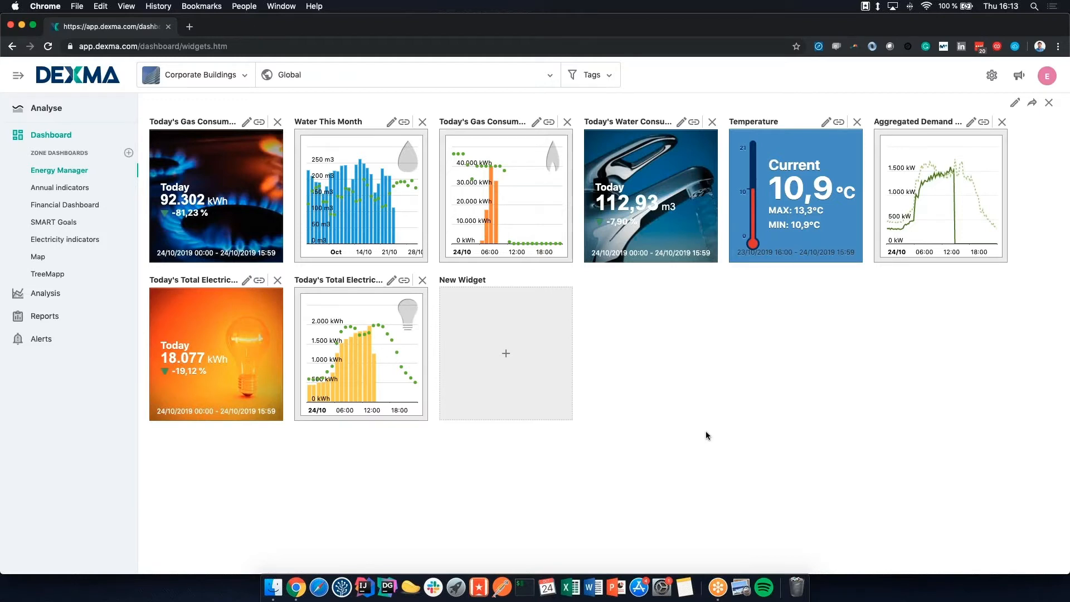
left_click(502, 83)
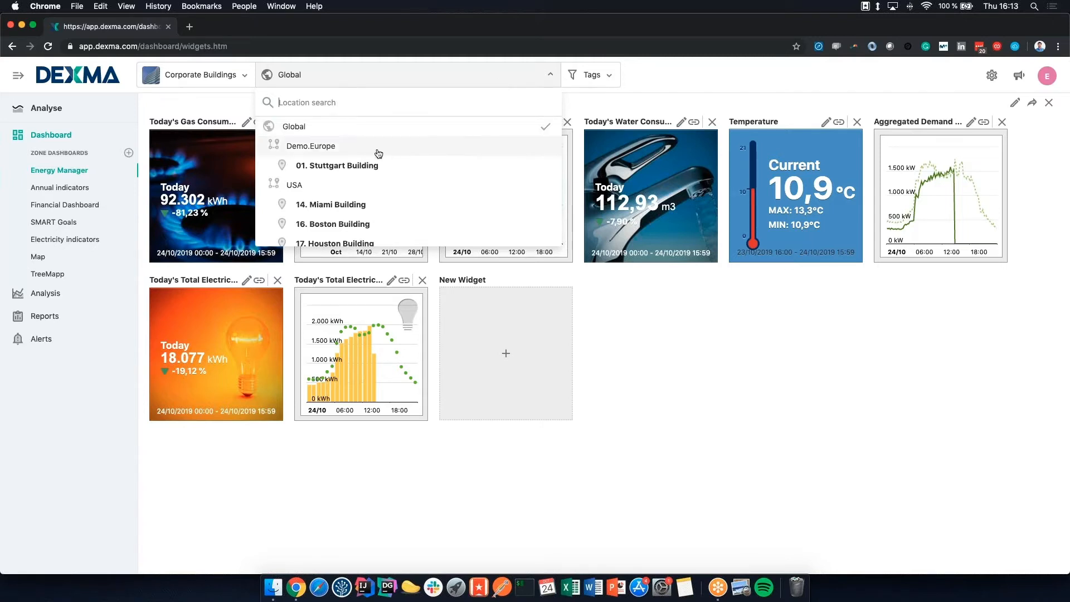
left_click(730, 431)
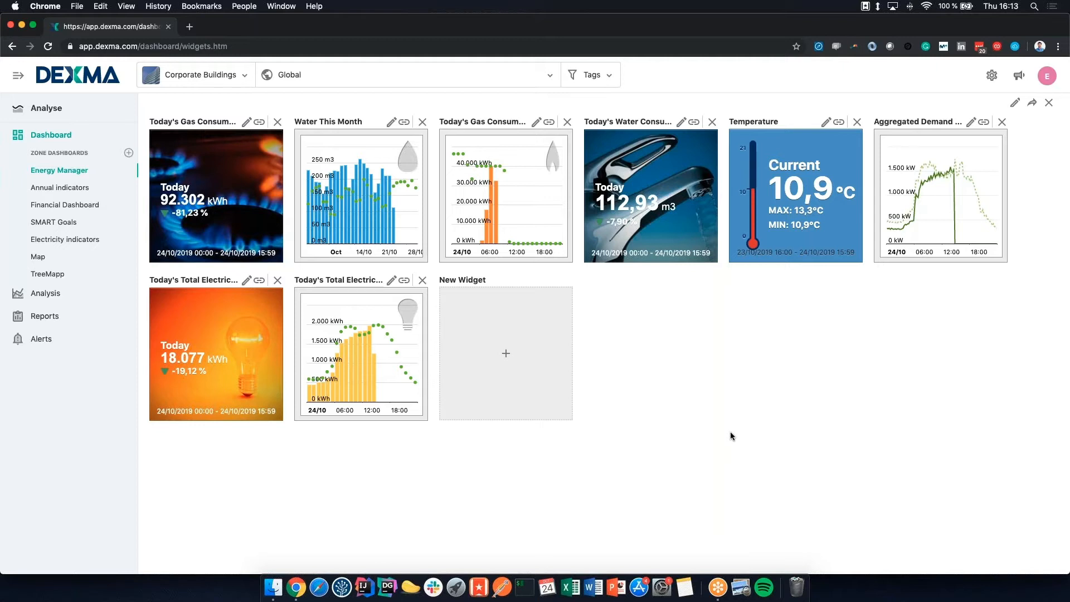
Chart consumption for 01. Stuttgart Building with all devices except Fiscal_Meter
left_click(63, 294)
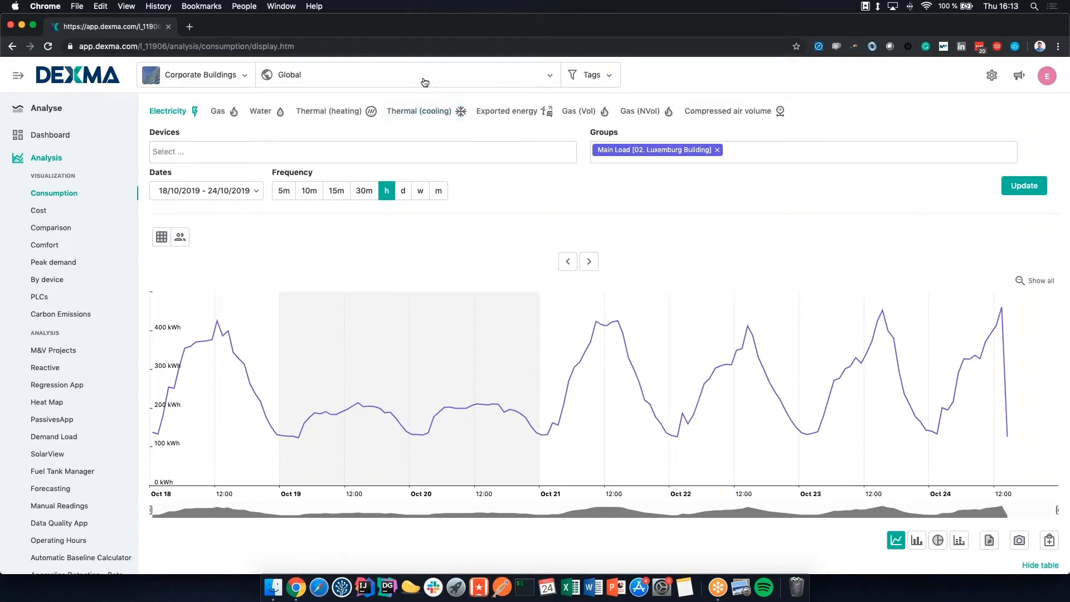
left_click(425, 81)
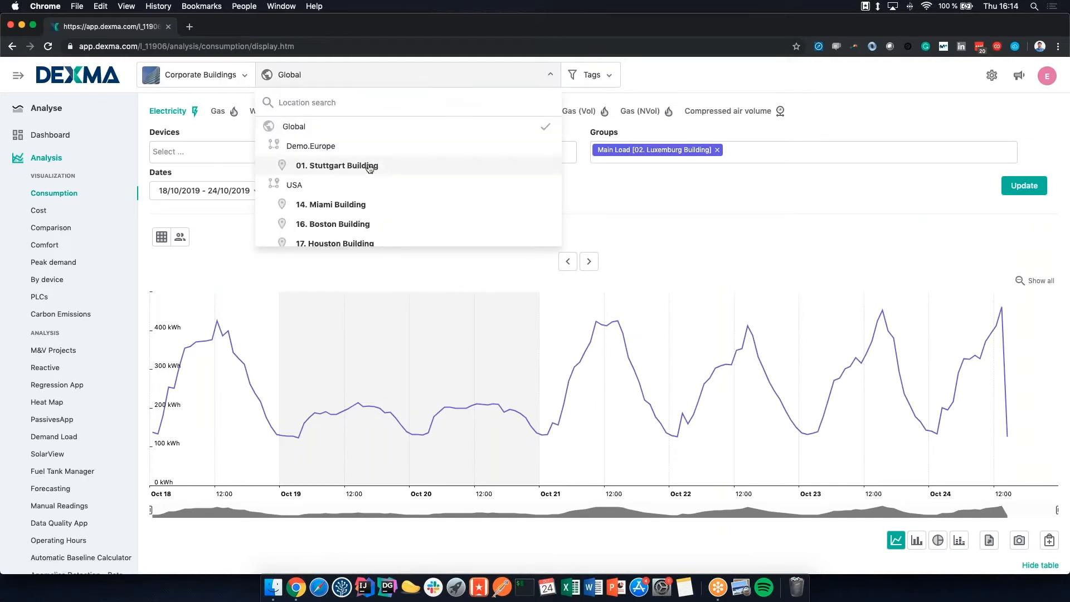
left_click(337, 165)
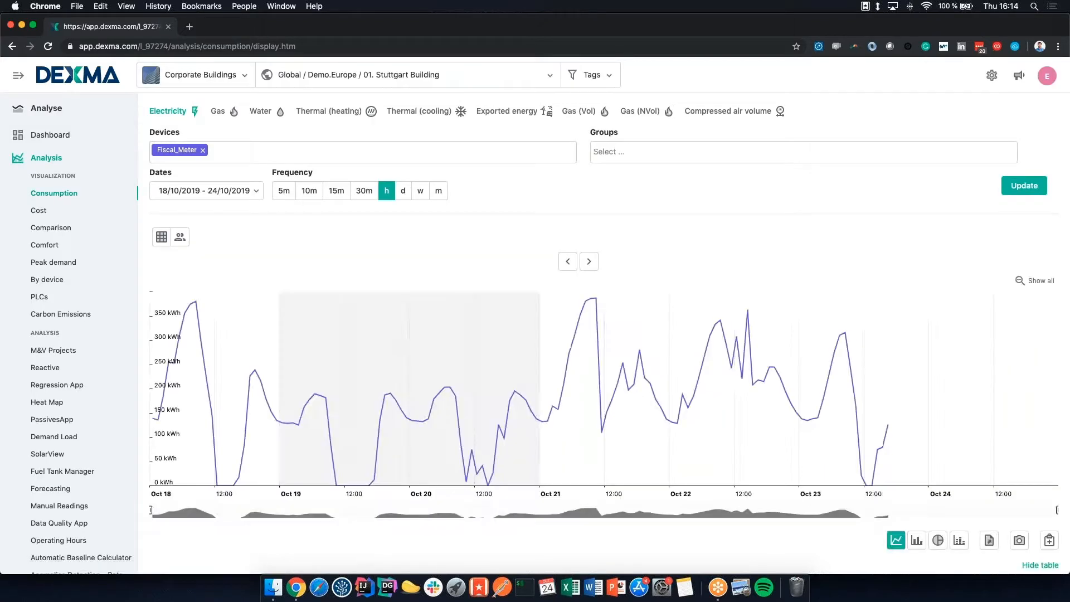
left_click(329, 154)
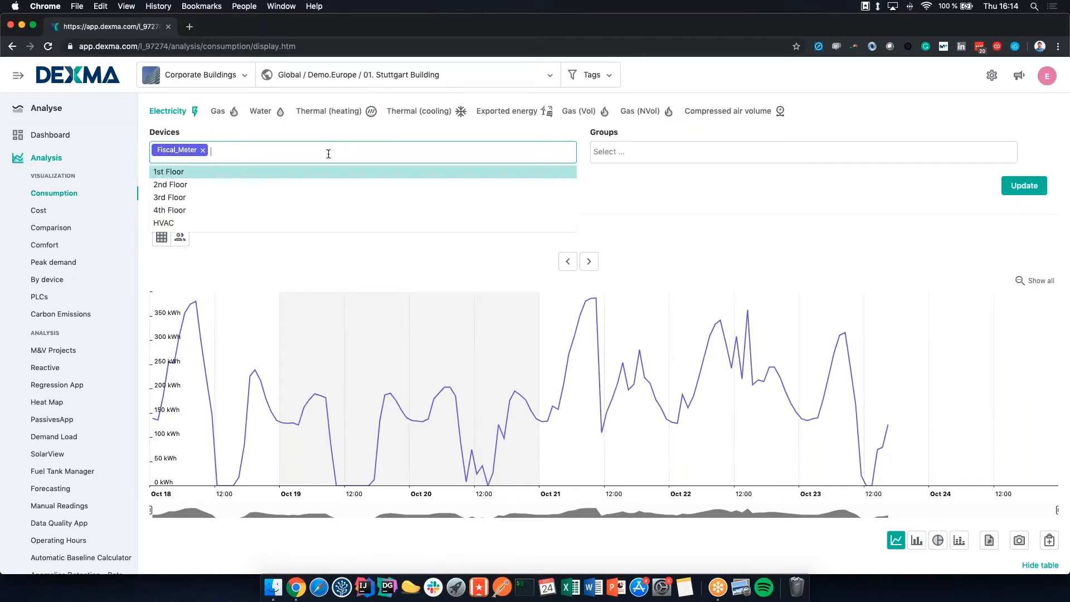
key("Return")
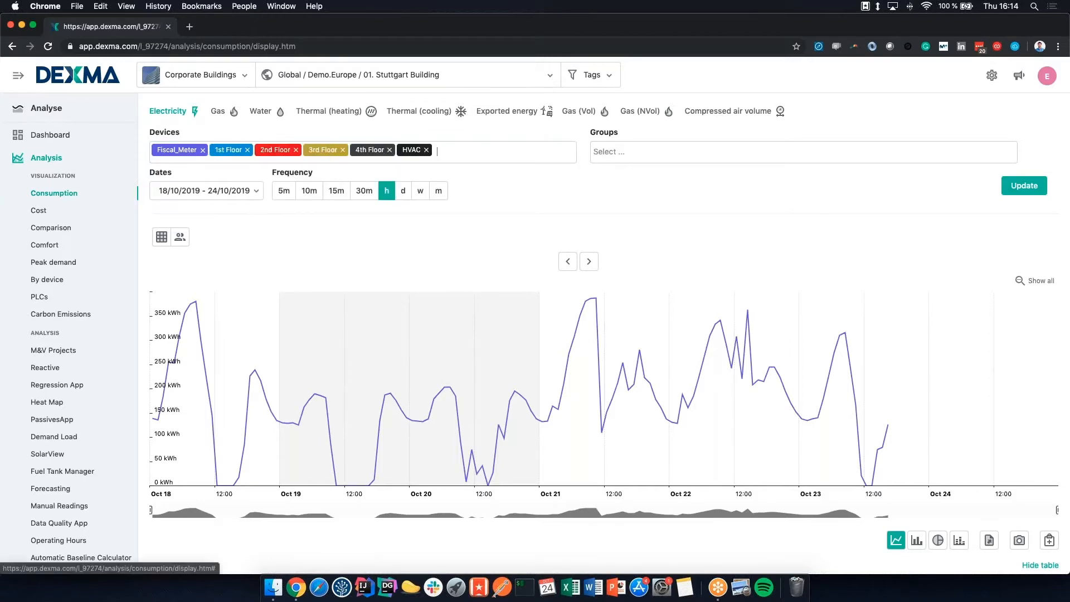
left_click(204, 150)
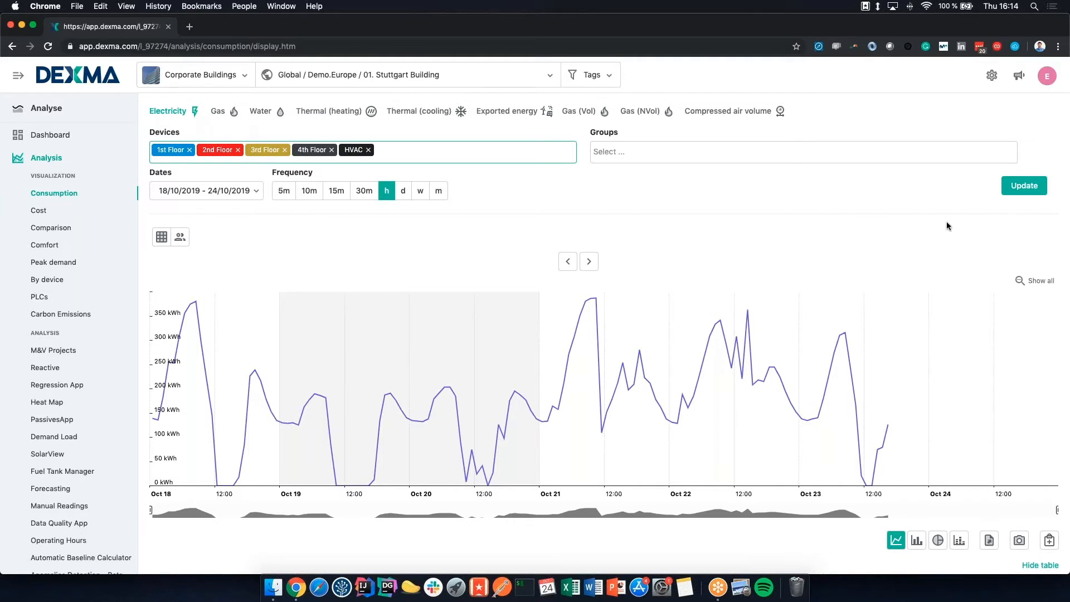
left_click(1023, 185)
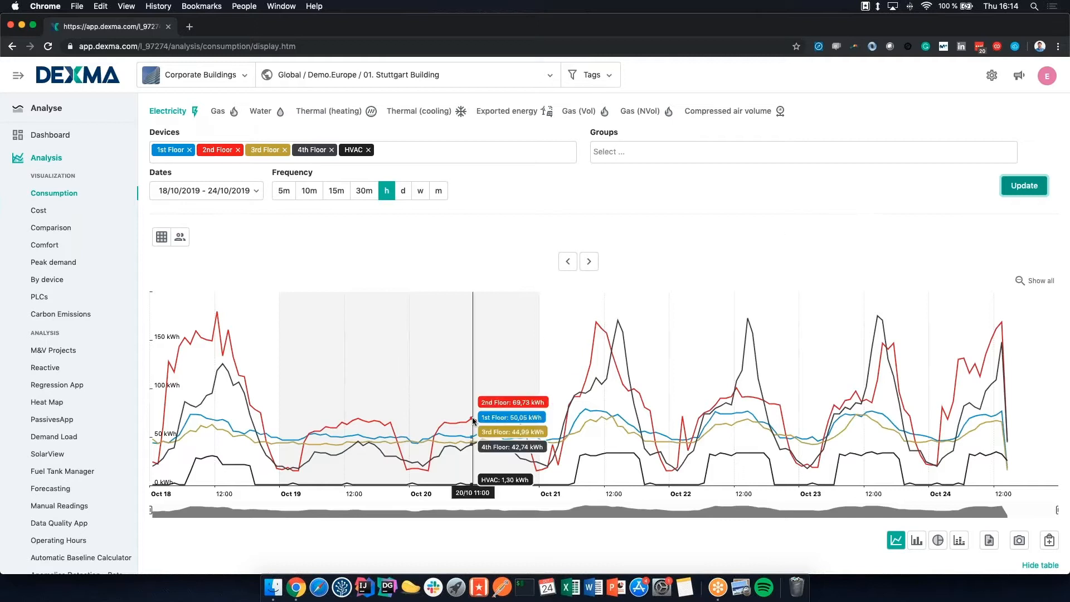
Compare Fiscal_Meter against the MAIN Consumption group and view the previous week
mouse_move(472, 418)
left_click(667, 153)
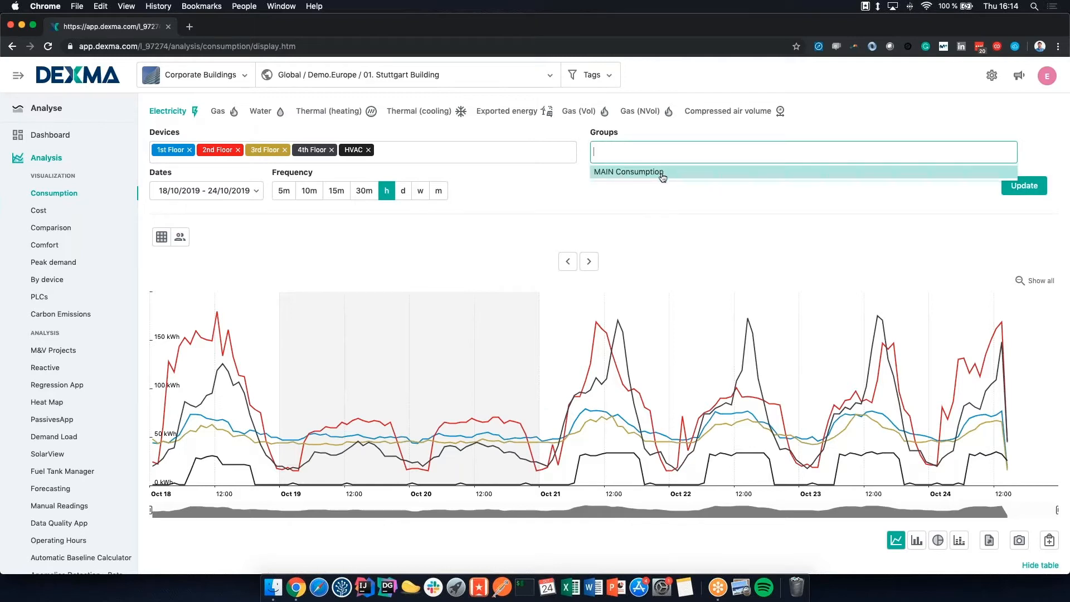
left_click(662, 172)
left_click(423, 153)
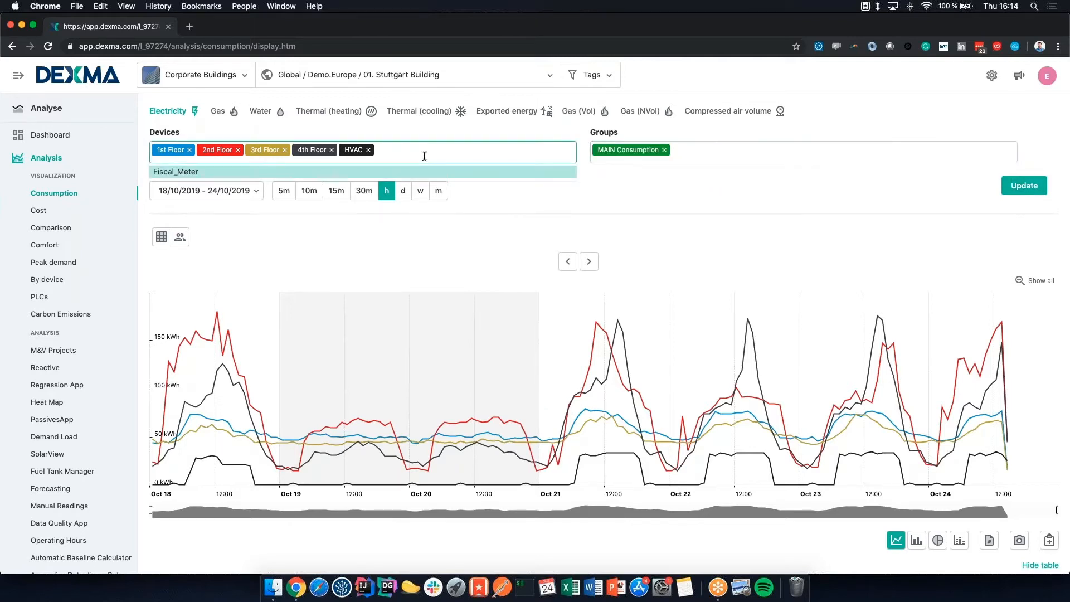
key("BackSpace")
key("BackSpace")
key("BackSpace")
key("BackSpace")
key("BackSpace")
key("BackSpace")
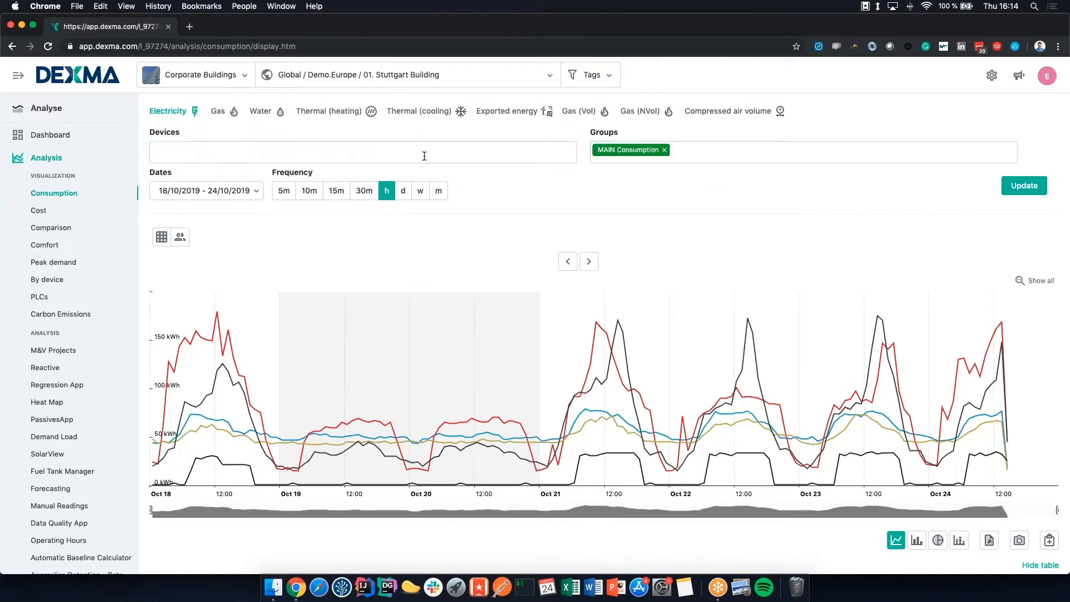
left_click(298, 151)
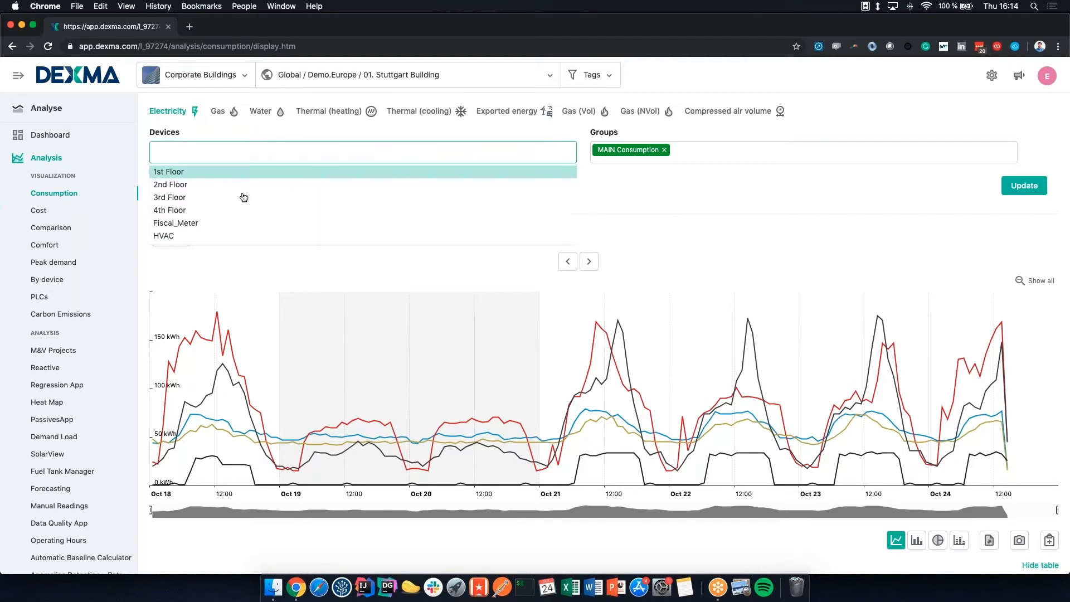
left_click(212, 223)
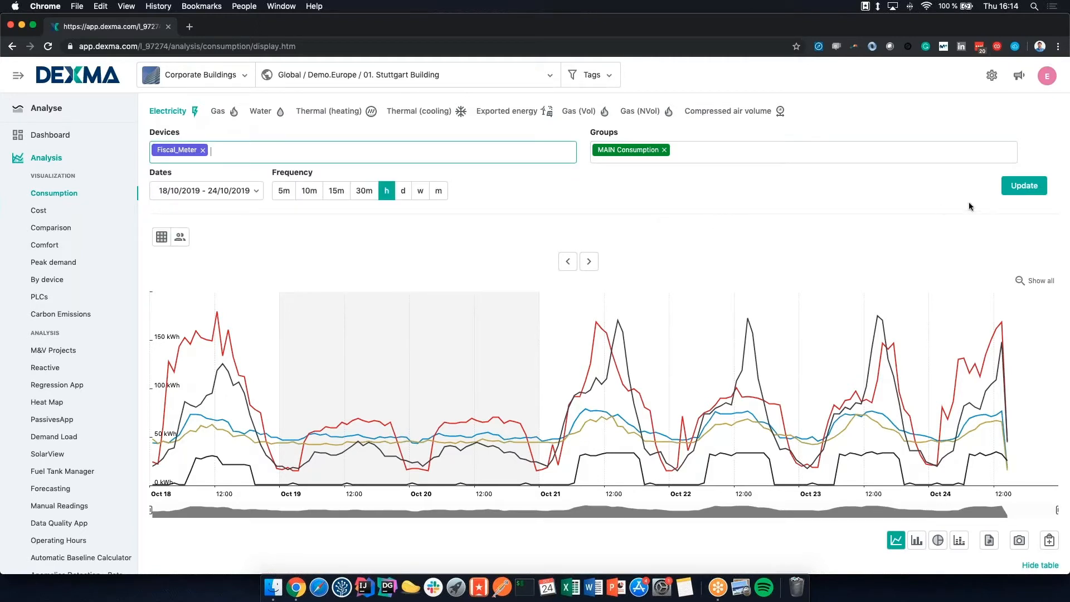
left_click(1022, 186)
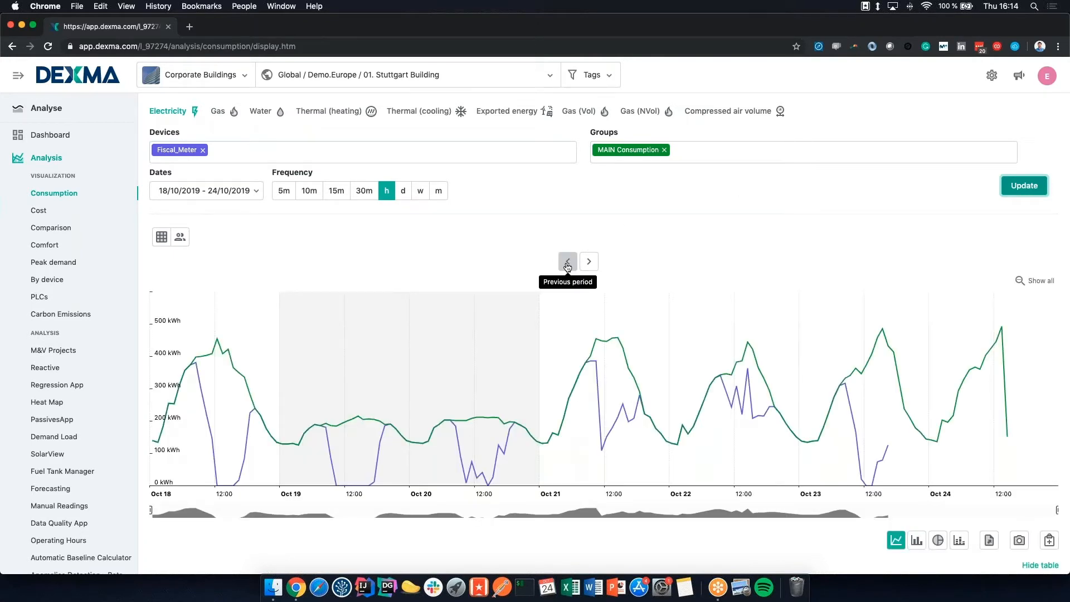
left_click(568, 264)
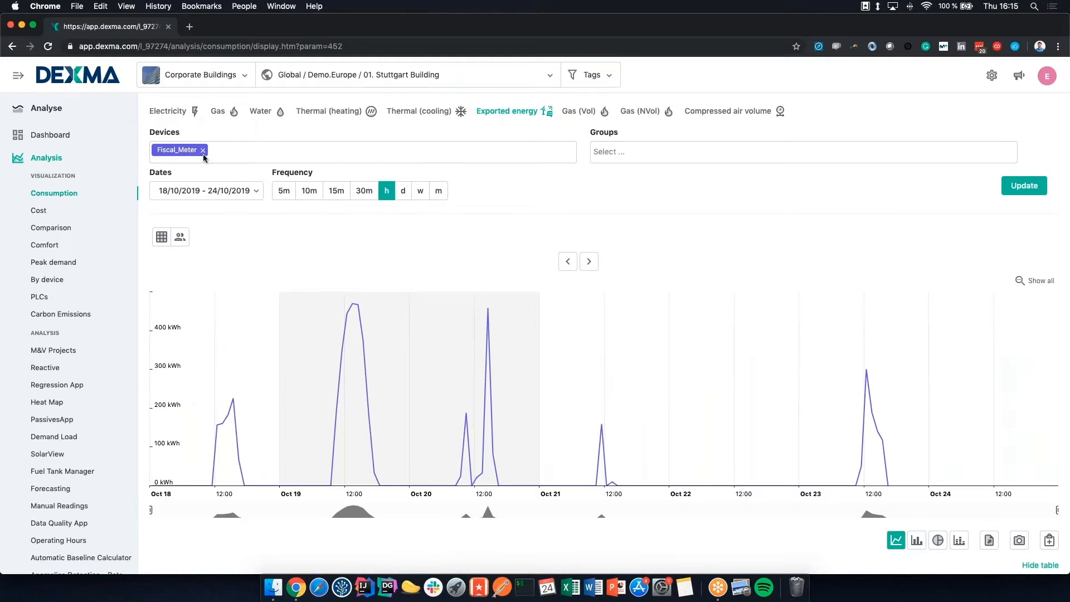
Chart the Solar Plant's exported energy over the 'So far this year' period
left_click(203, 150)
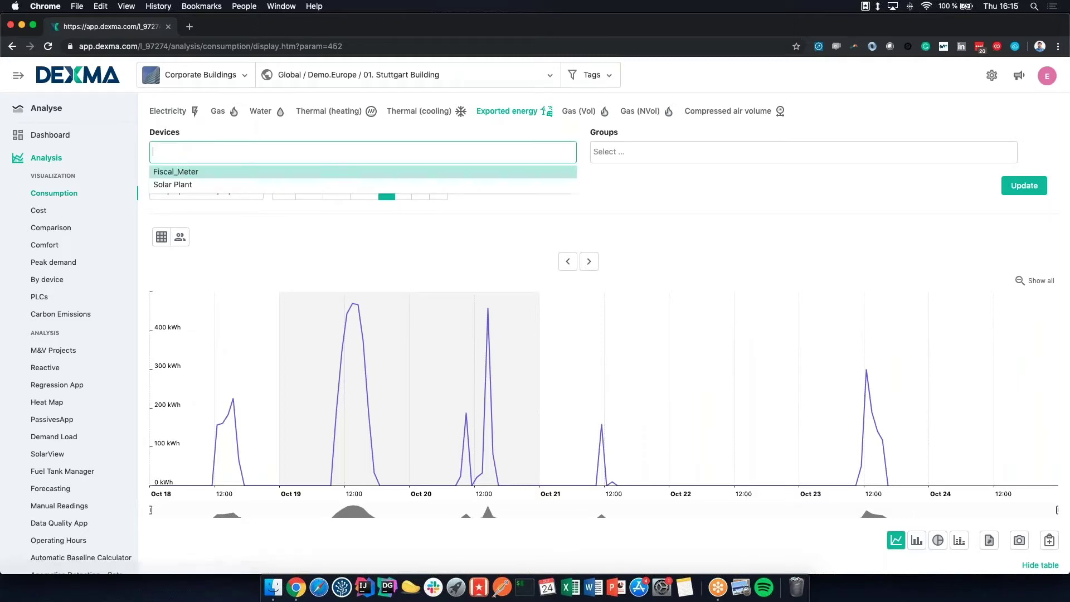
left_click(206, 185)
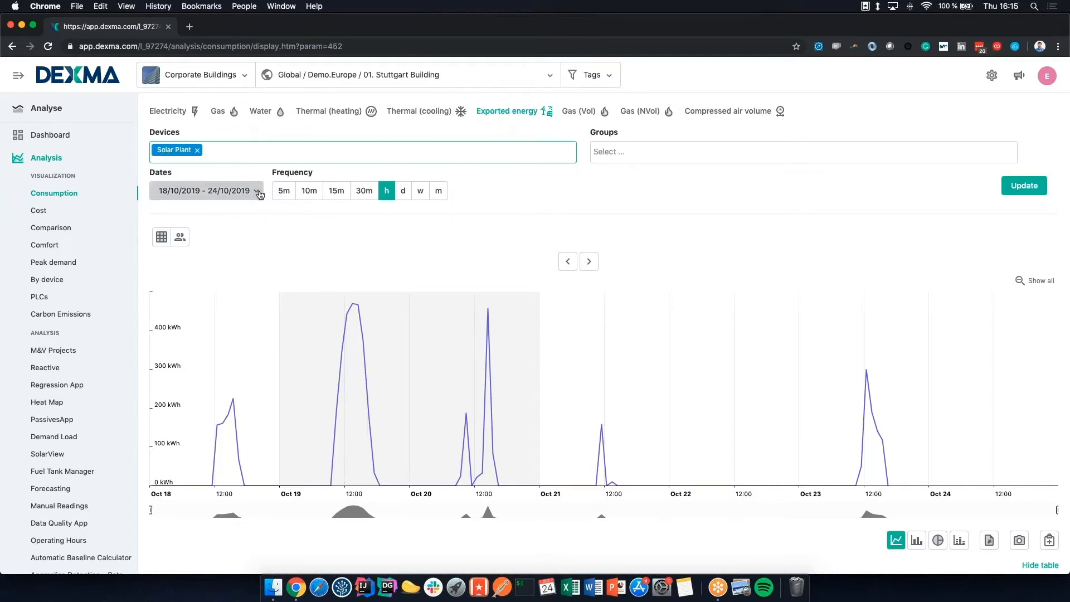
left_click(204, 191)
left_click(475, 231)
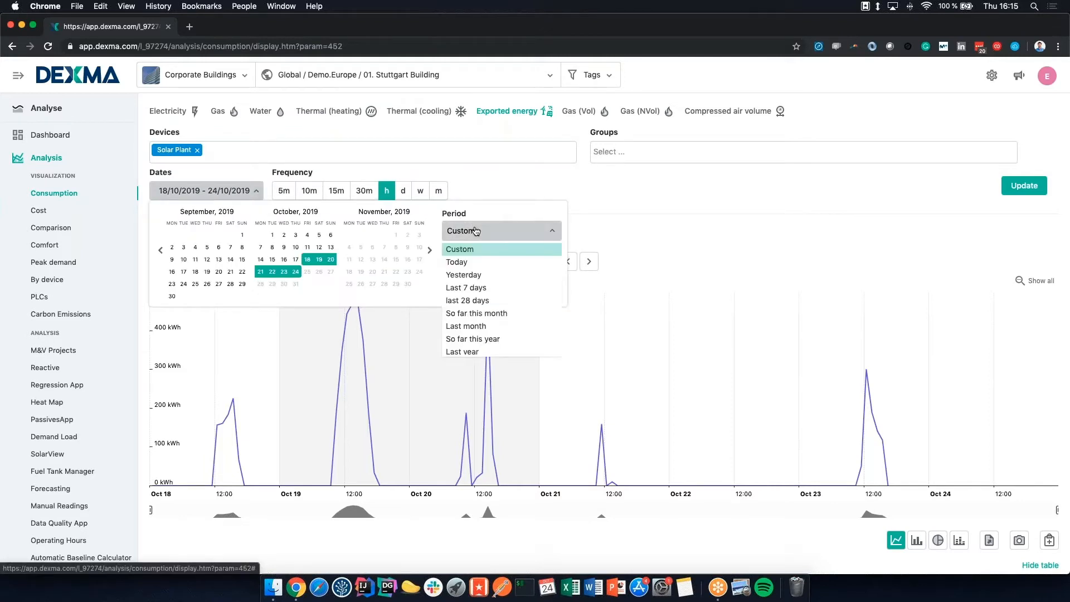
left_click(473, 338)
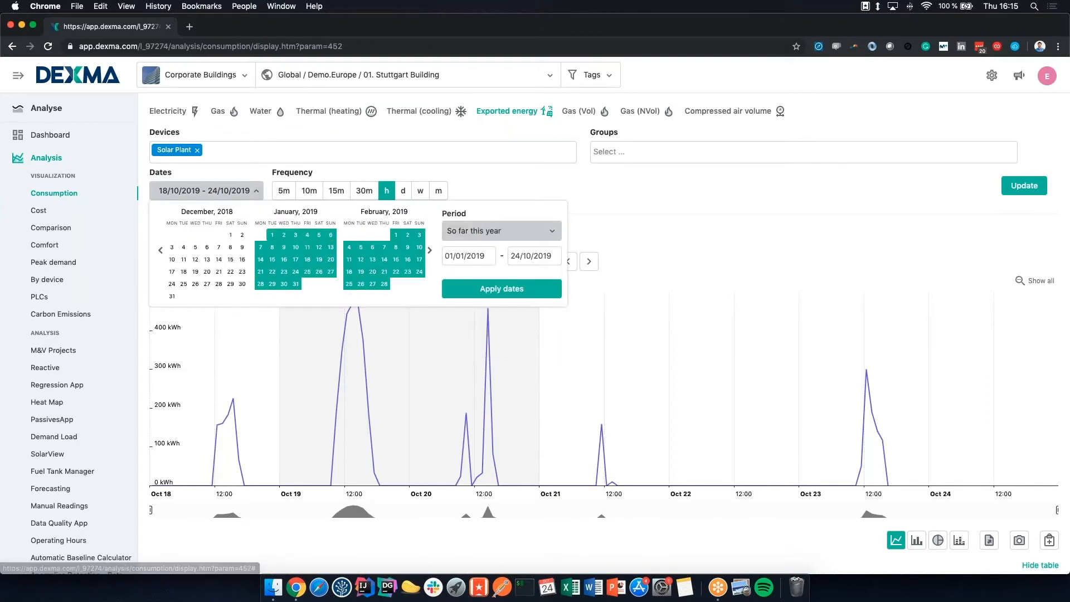
left_click(501, 290)
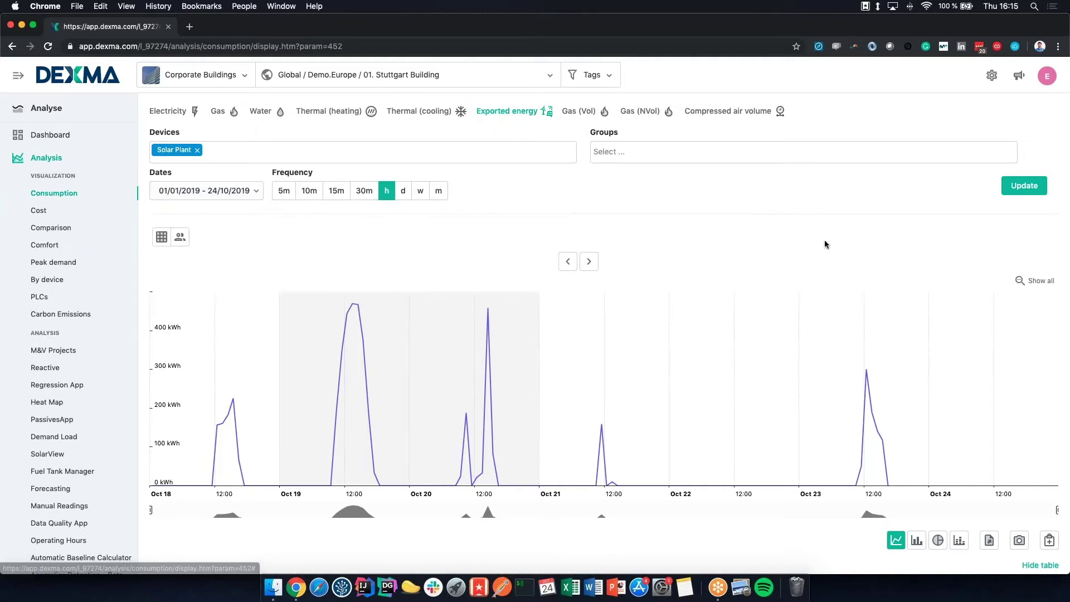
left_click(1023, 186)
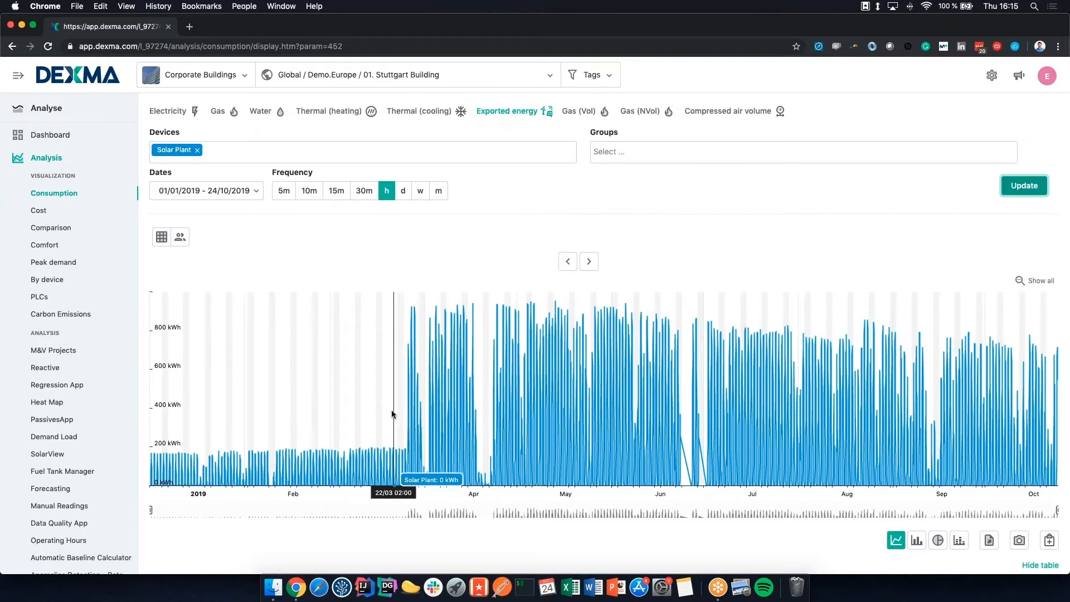
mouse_move(281, 460)
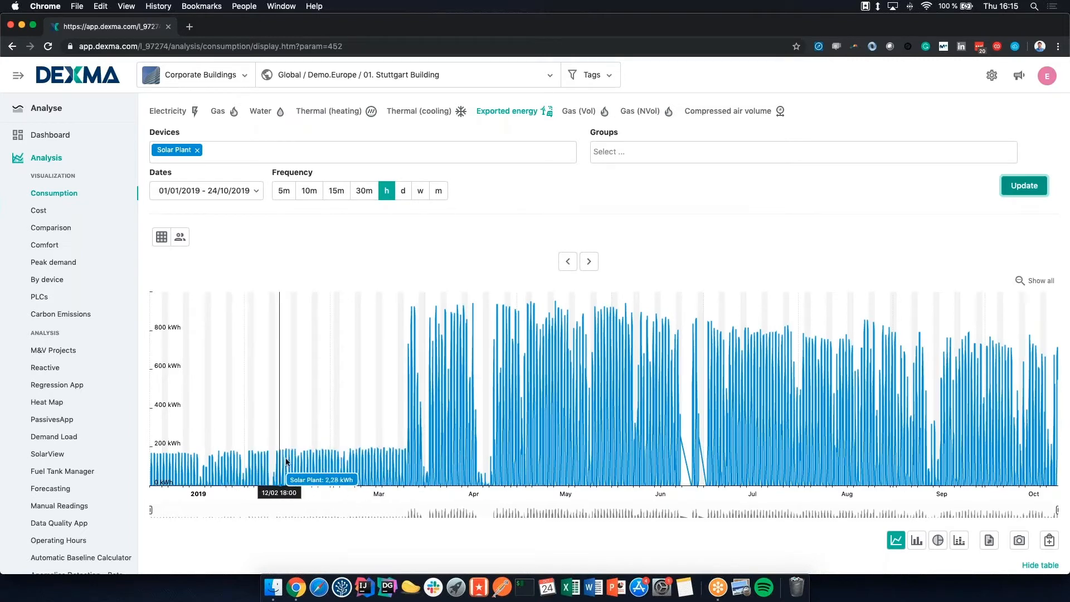
Zoom the Solar Plant chart into mid-March through early April 2019
left_click_drag(379, 463, 434, 465)
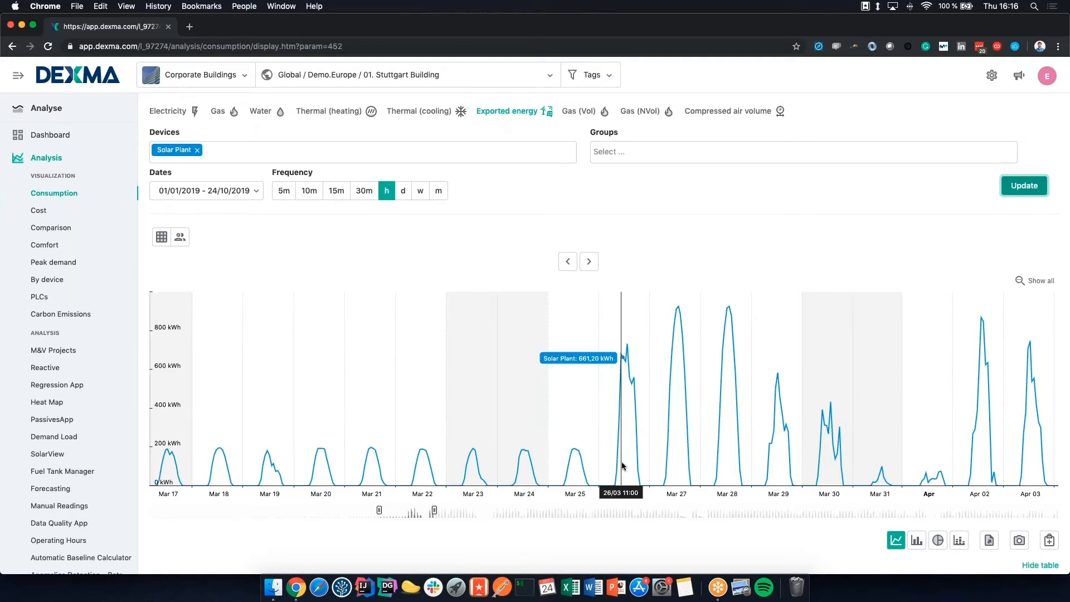
Show the cost analysis for the Last 7 days period
left_click(38, 209)
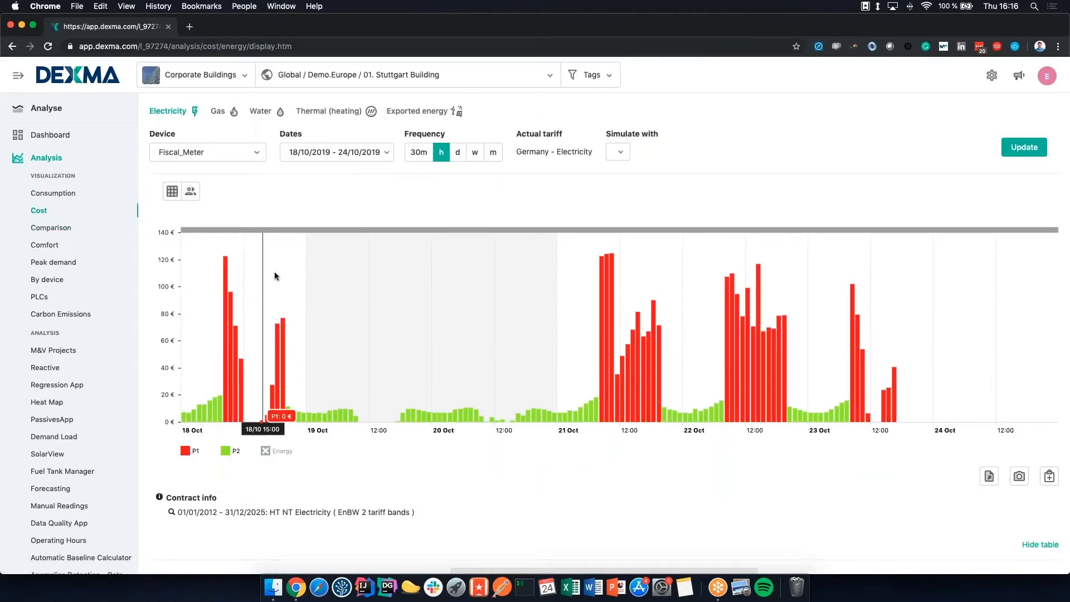
left_click(353, 152)
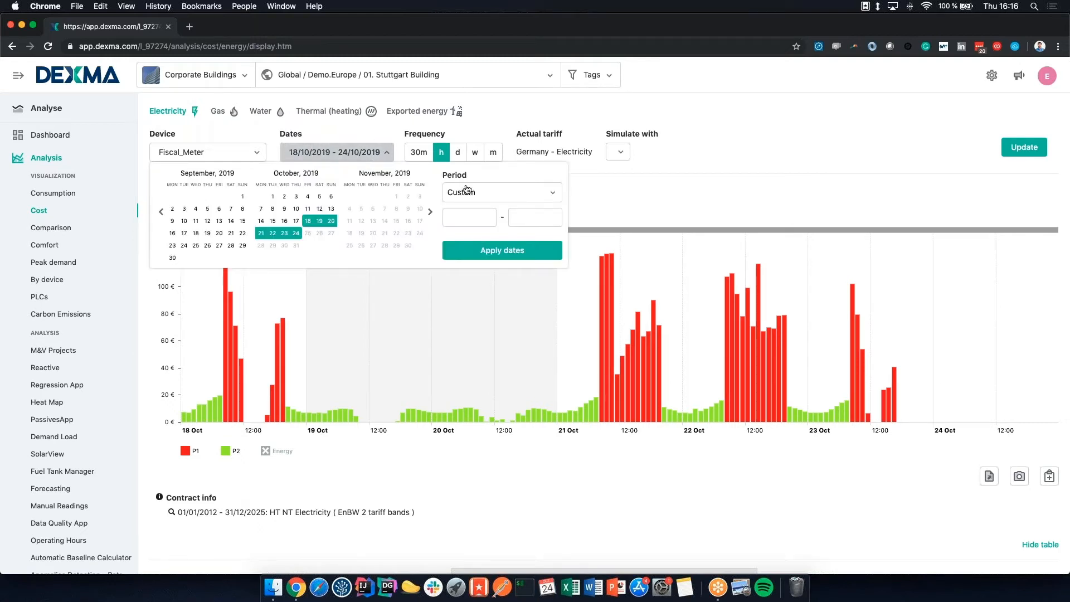
left_click(499, 193)
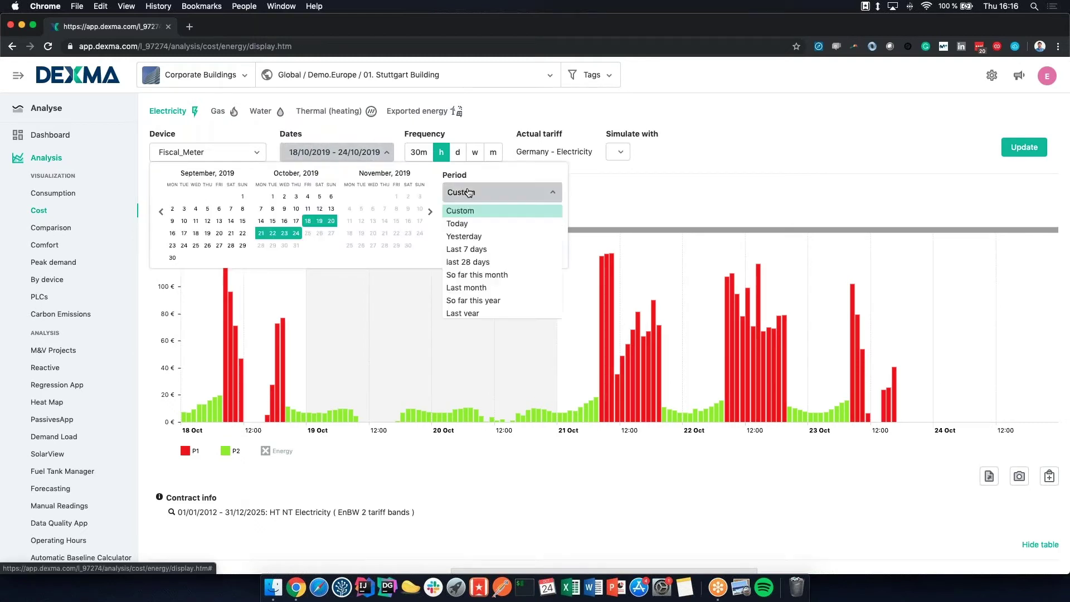
left_click(478, 250)
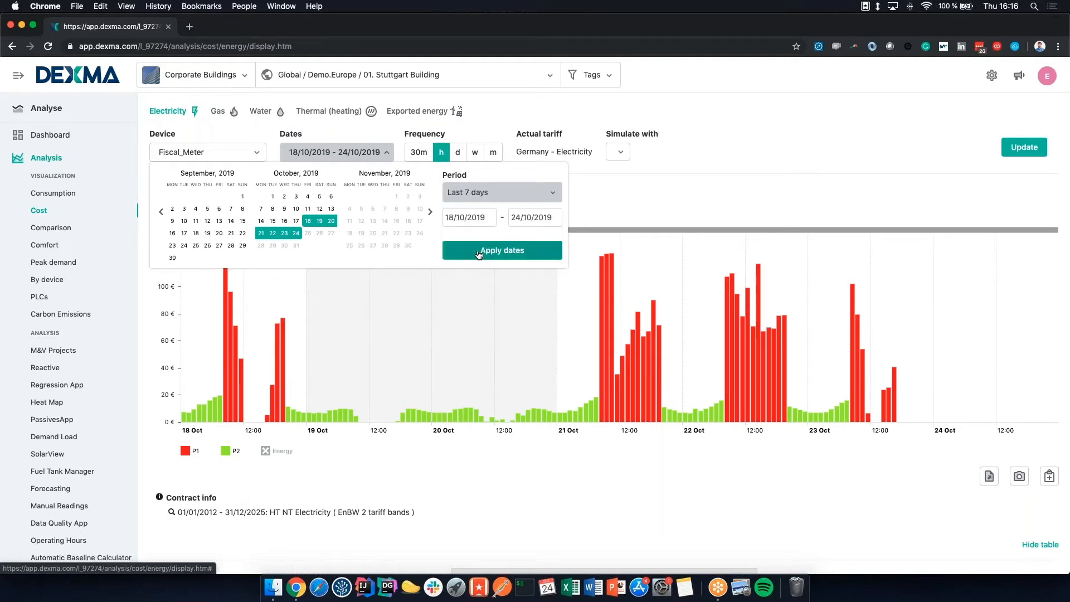
left_click(479, 254)
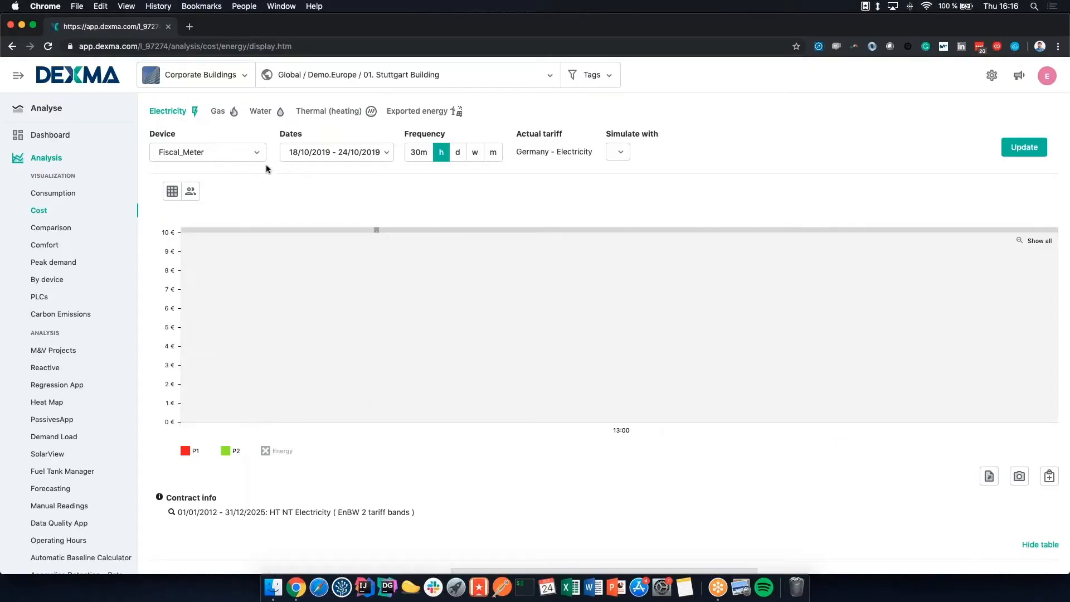
Chart the week's electricity cost for the MAIN Consumption device
left_click(213, 153)
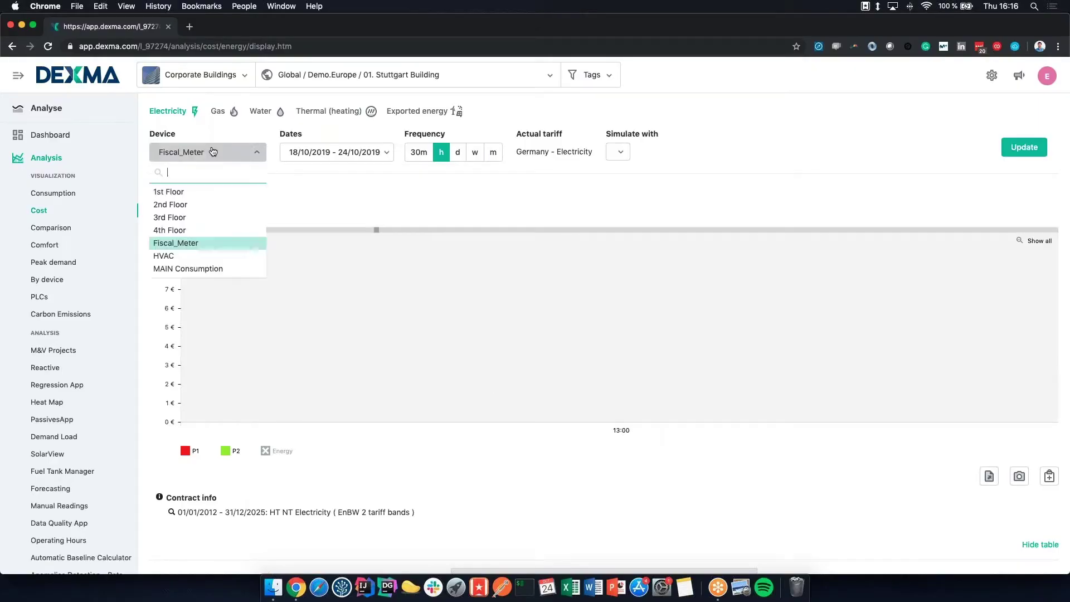
left_click(208, 268)
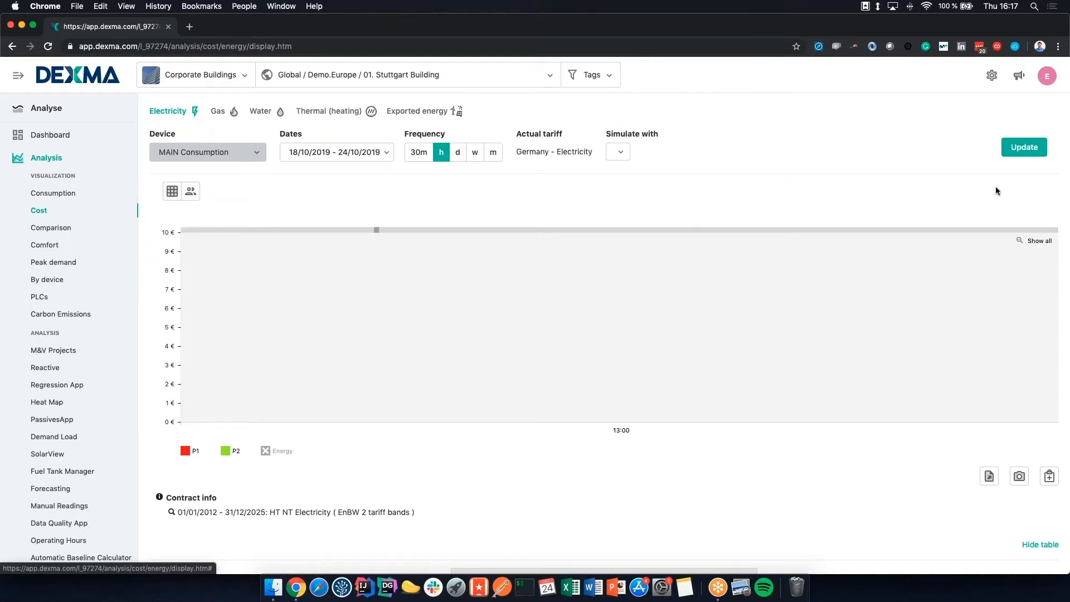
left_click(1025, 147)
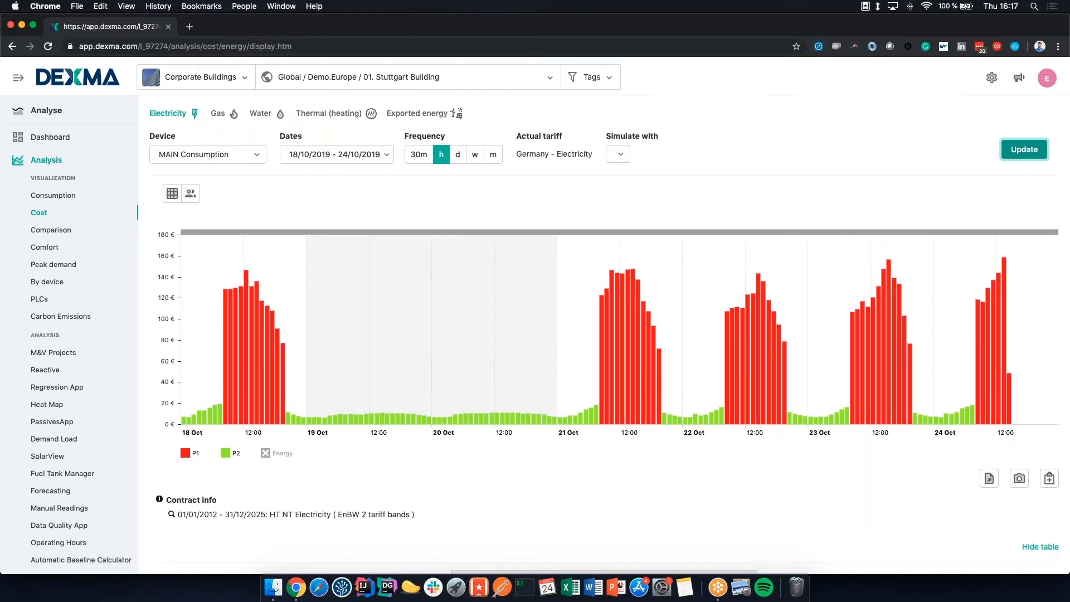
scroll(535, 334, "down", 5)
scroll(535, 334, "down", 3)
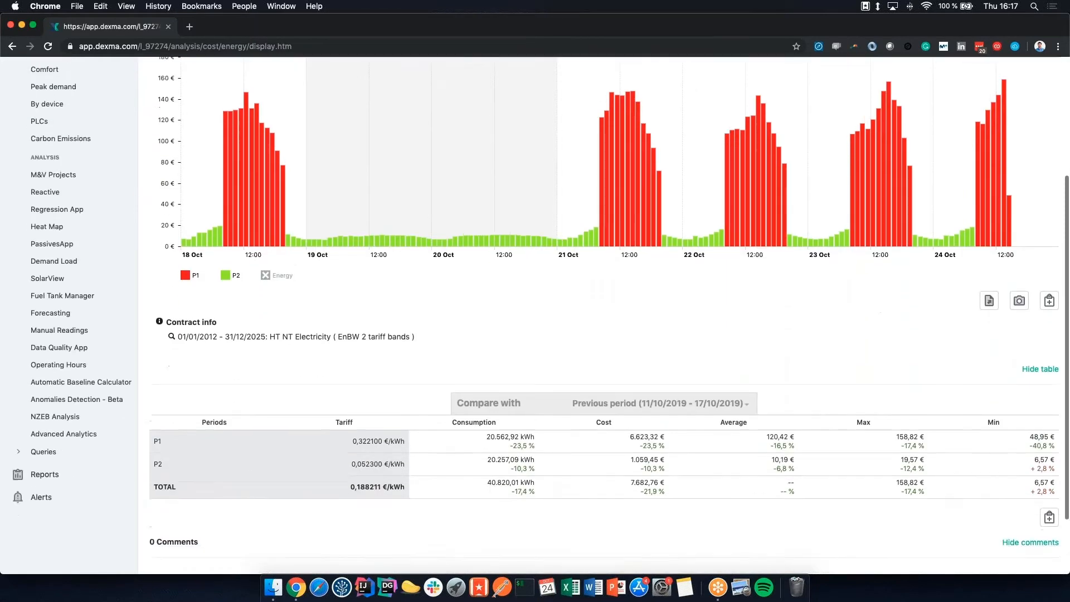
Review the triggered alerts and the new-alert types, then return to the Fiscal_Meter analysis
left_click(41, 493)
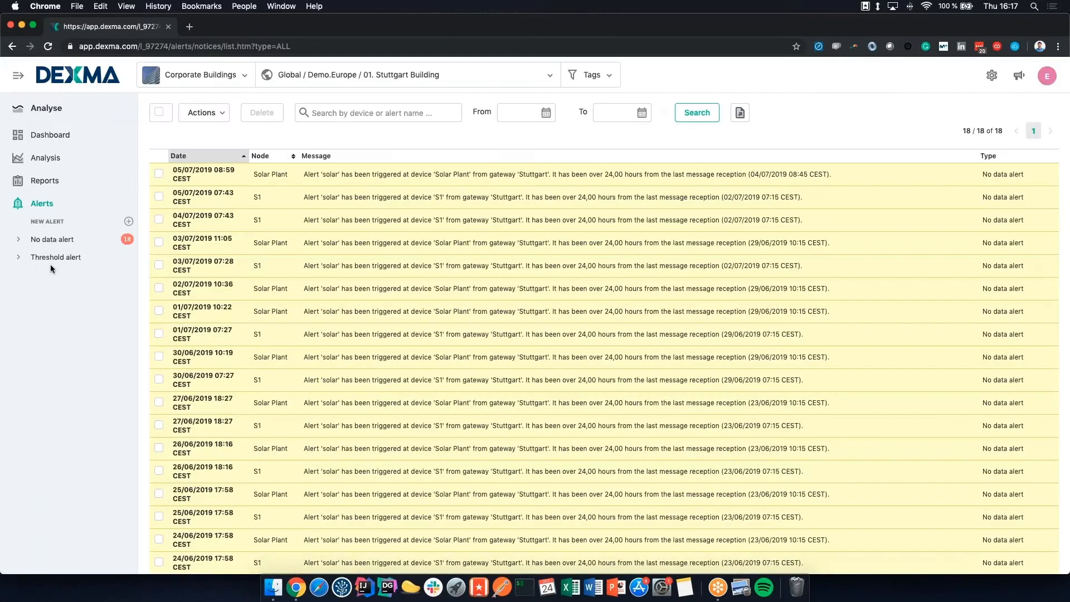
left_click(44, 222)
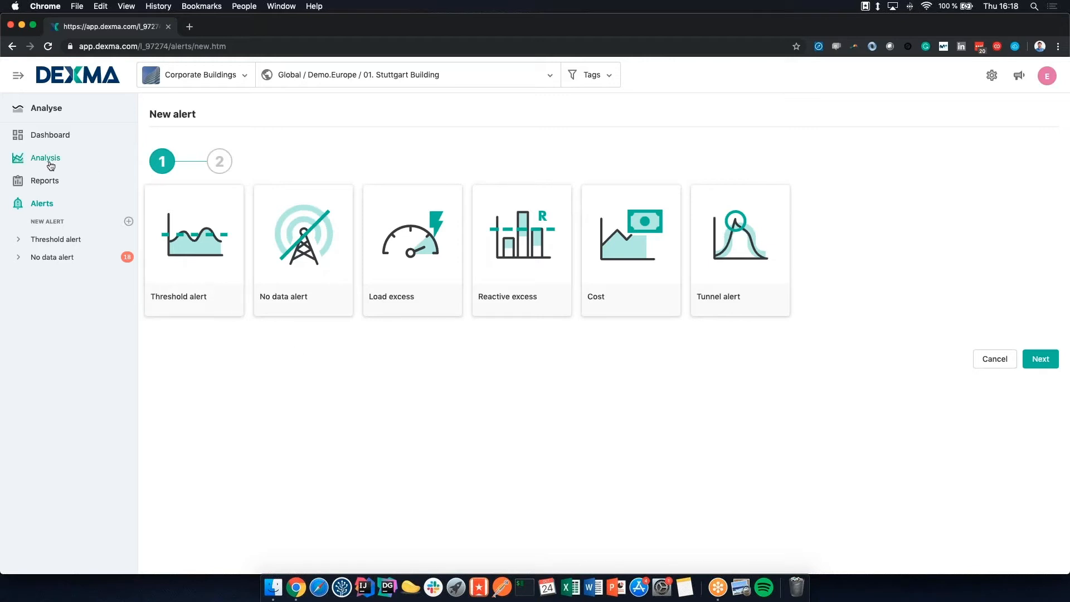
left_click(45, 159)
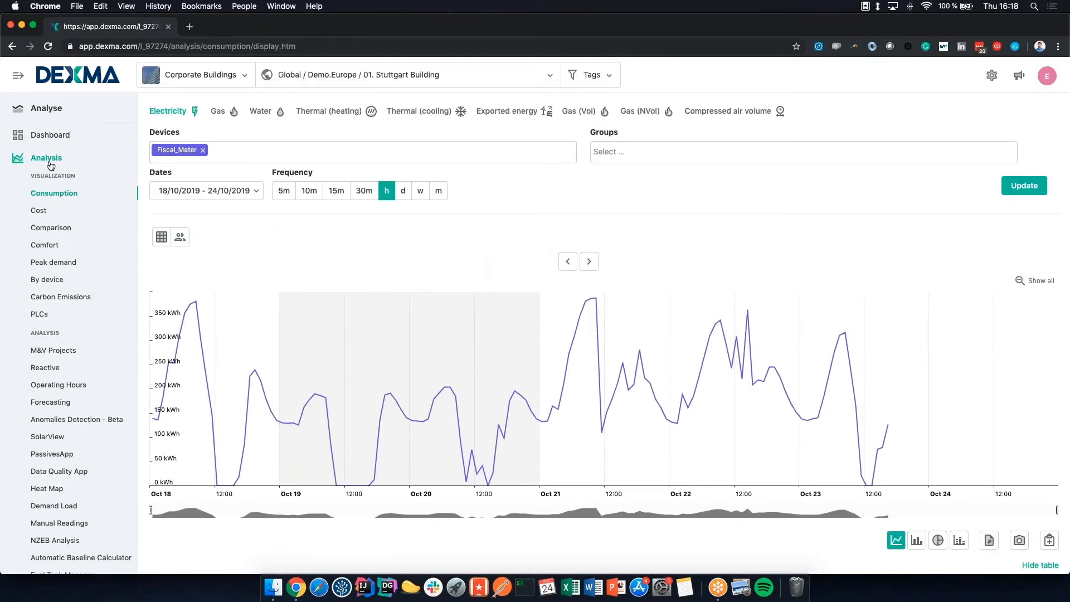
left_click(54, 540)
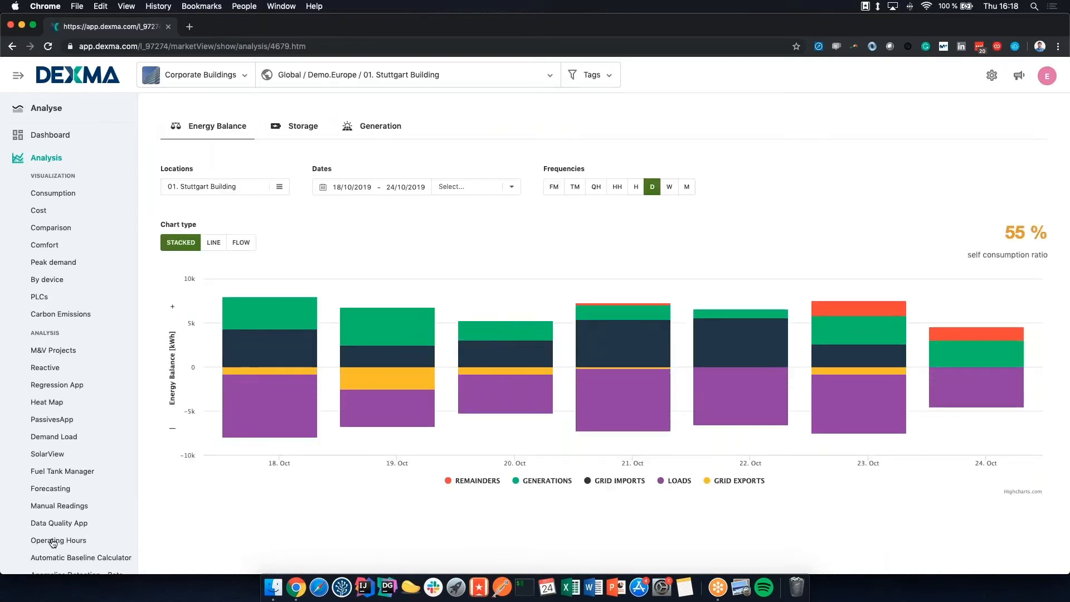
left_click(338, 187)
left_click(326, 224)
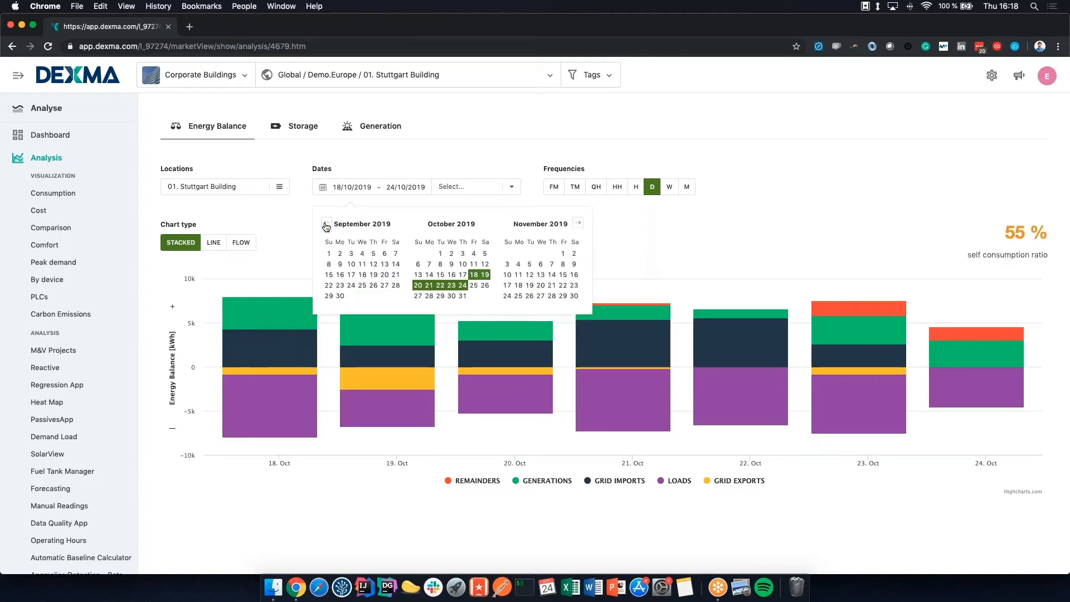
left_click(327, 225)
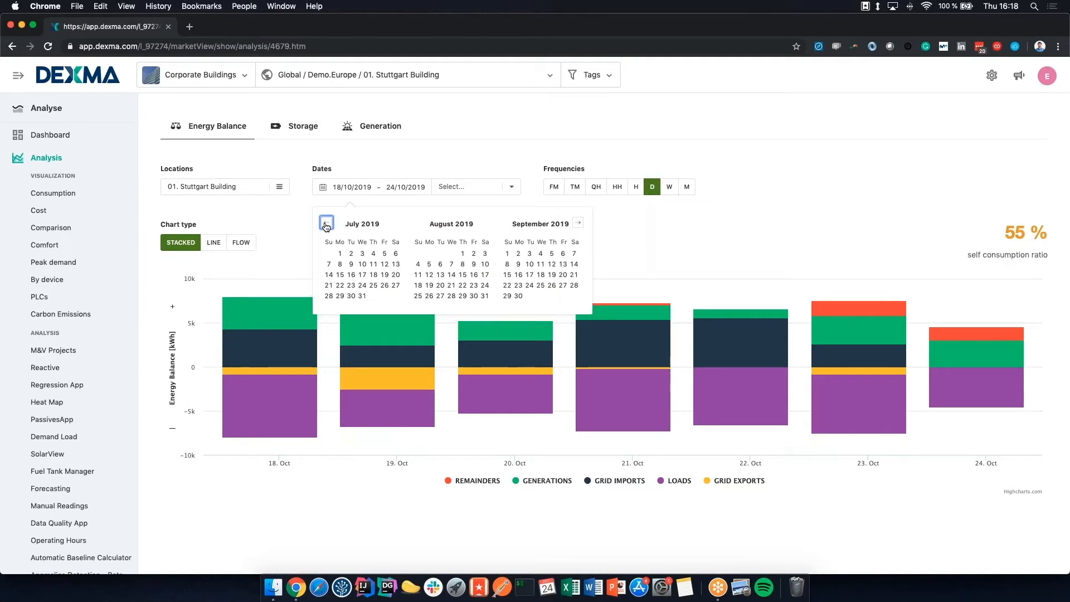
left_click(326, 224)
left_click(326, 225)
left_click(326, 224)
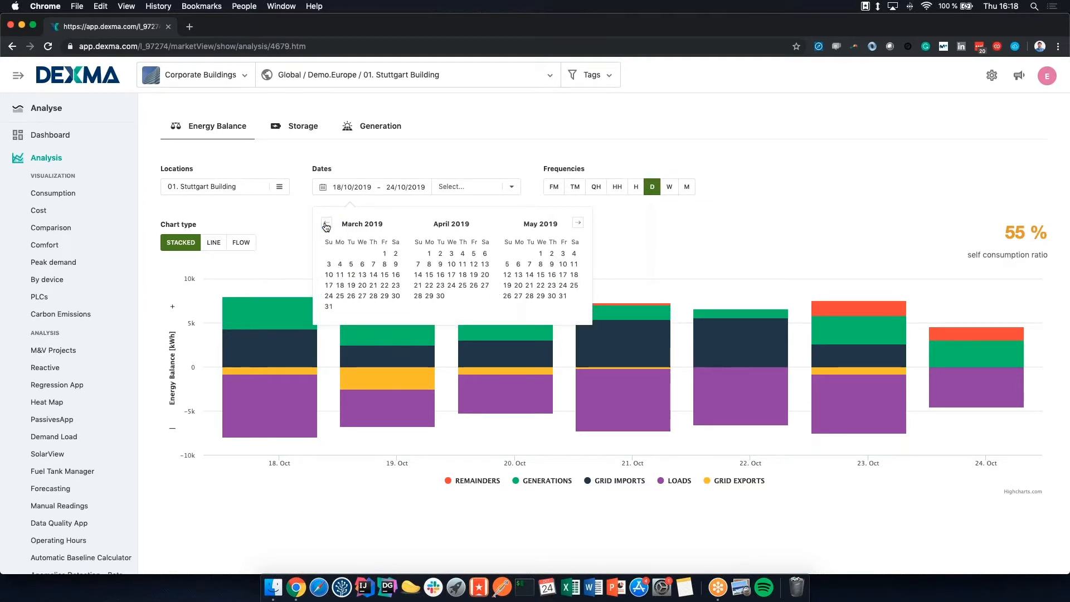
left_click(327, 224)
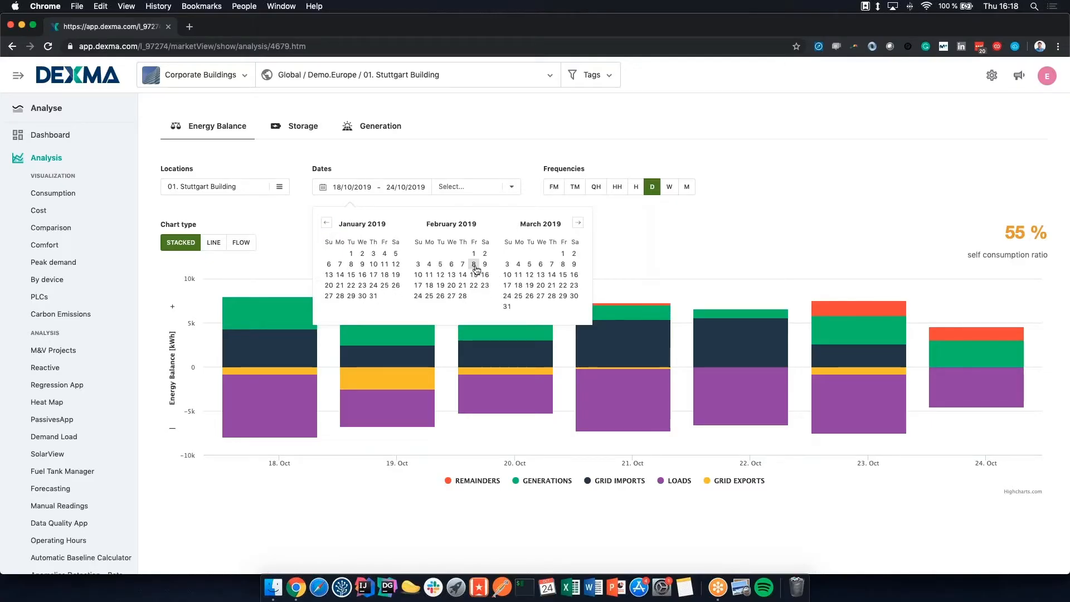
left_click(474, 255)
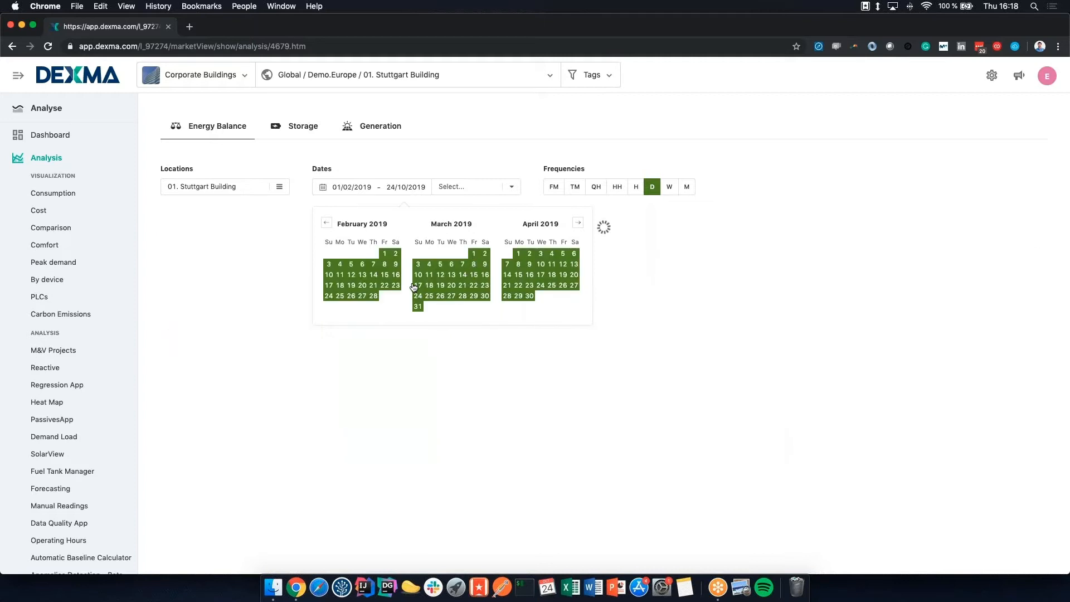
left_click(373, 296)
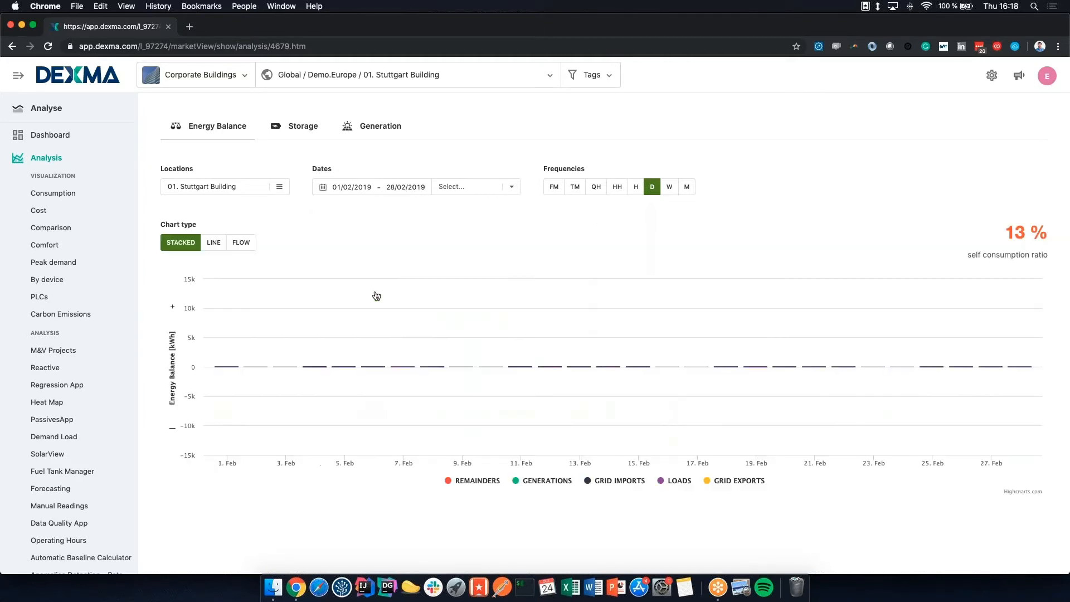
left_click(636, 187)
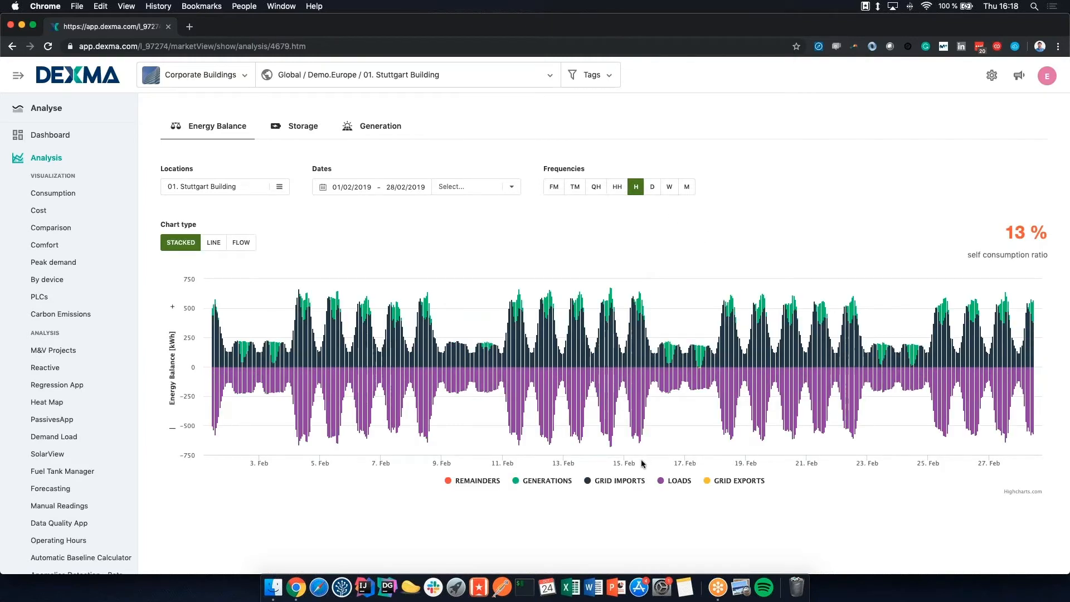
left_click(620, 481)
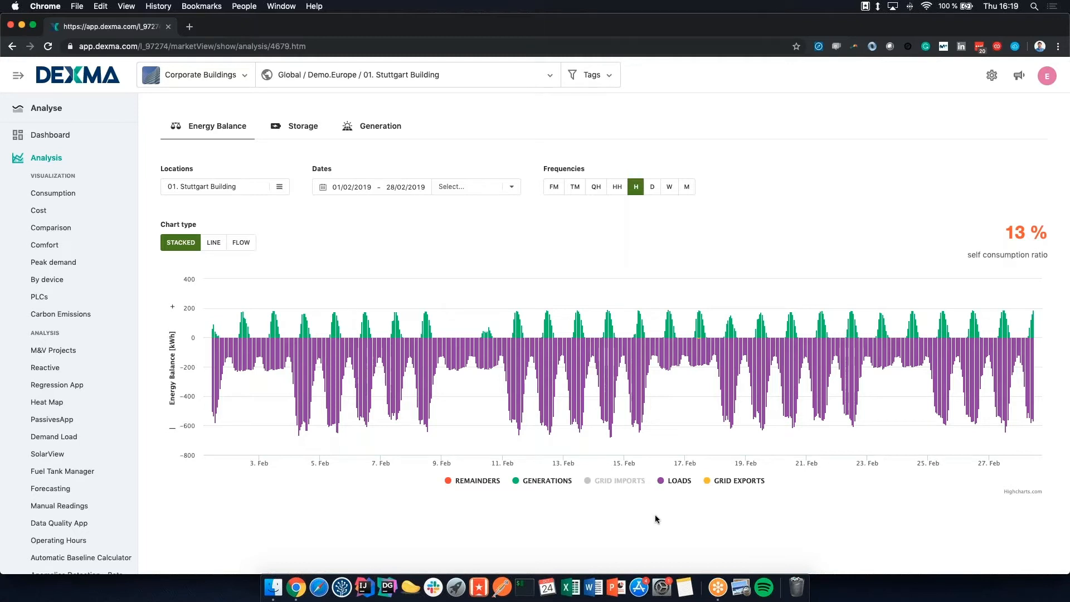
left_click(621, 485)
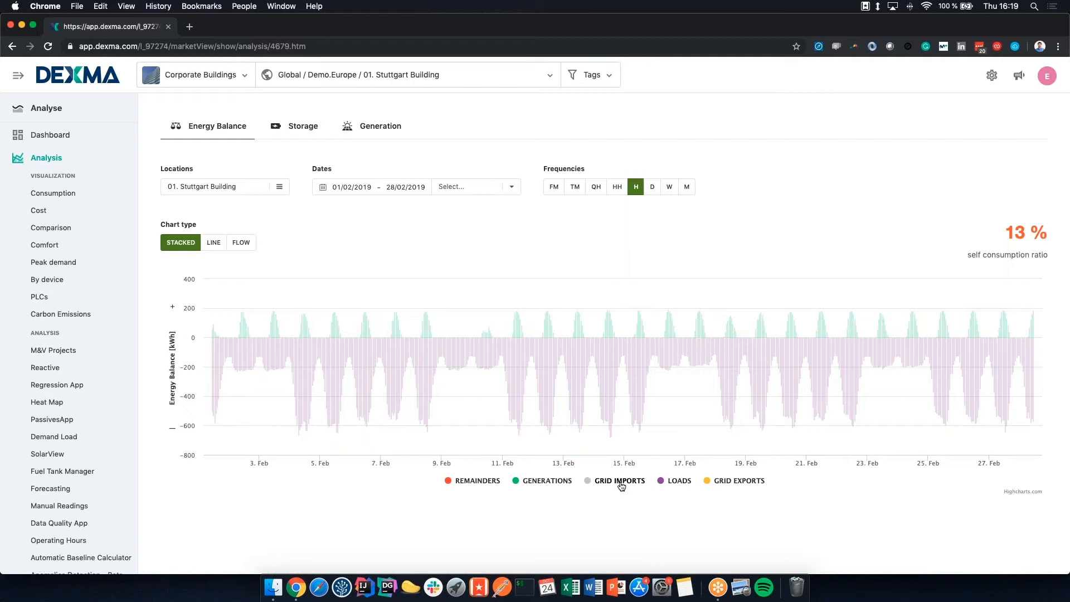
left_click(620, 485)
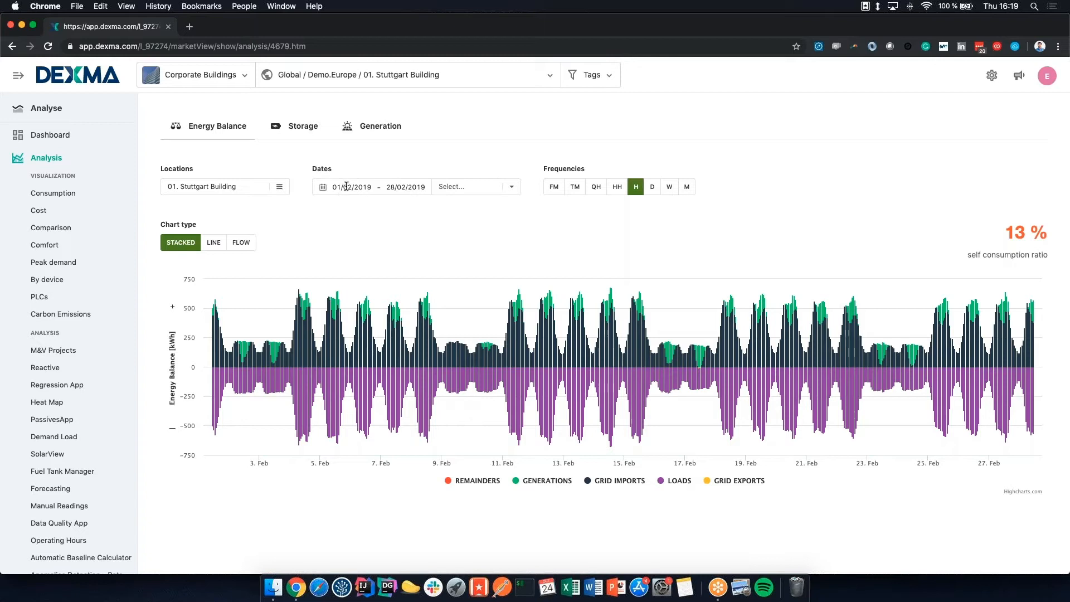
Set the energy balance date range to 01/04/2019 – 30/04/2019
left_click(345, 187)
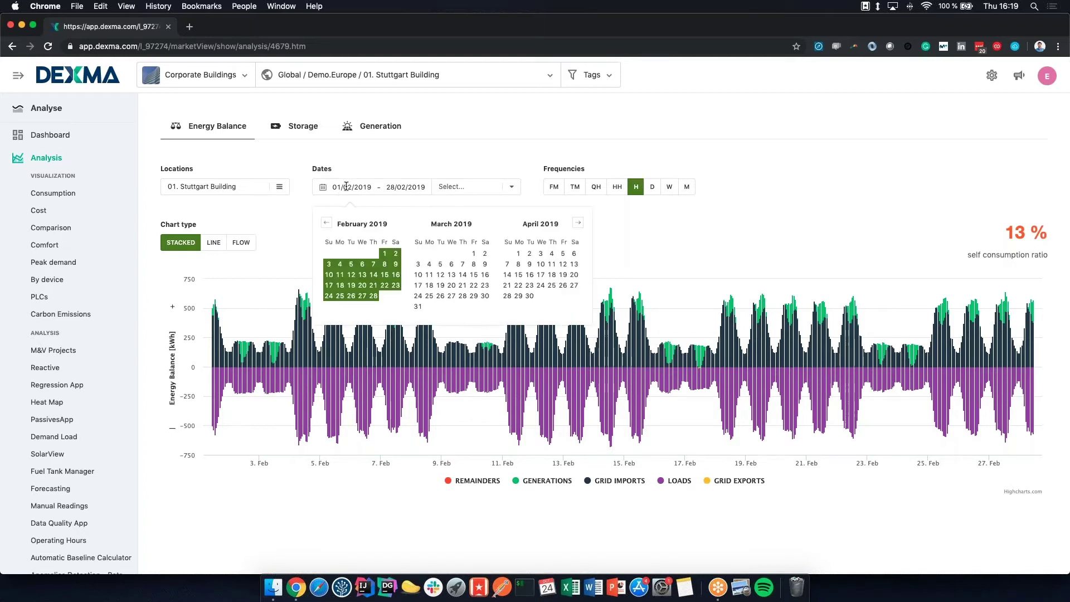
left_click(517, 253)
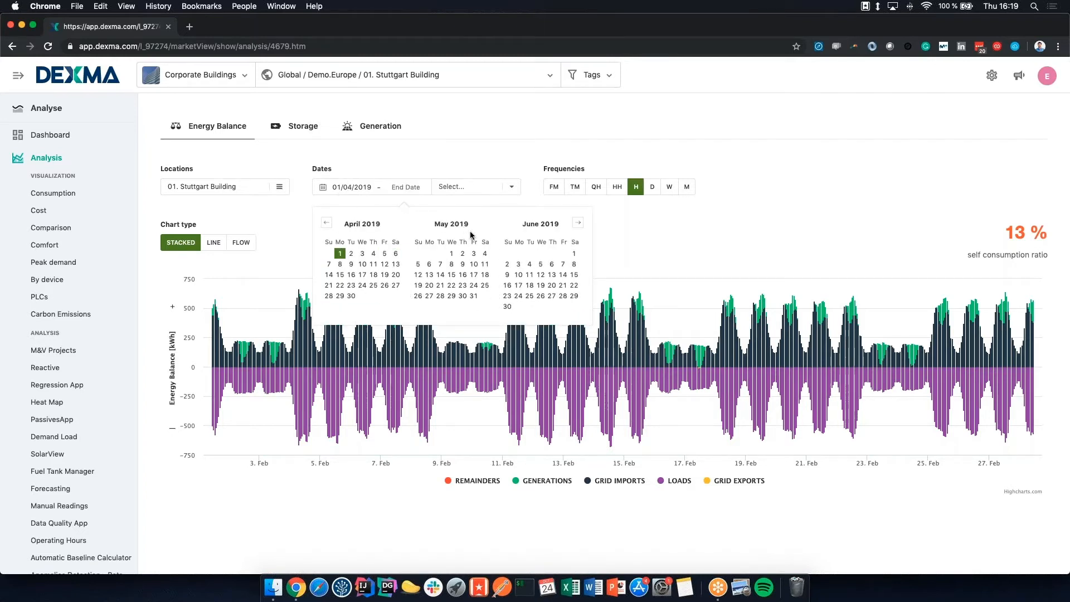
left_click(351, 296)
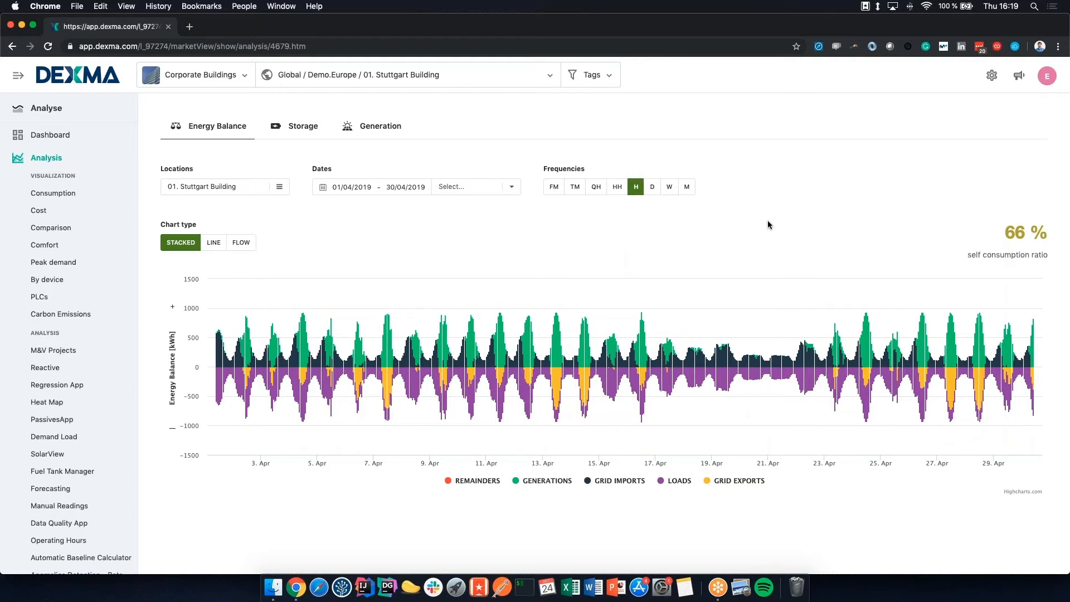
Hide grid imports and exports from the April chart, then show them again
left_click(625, 482)
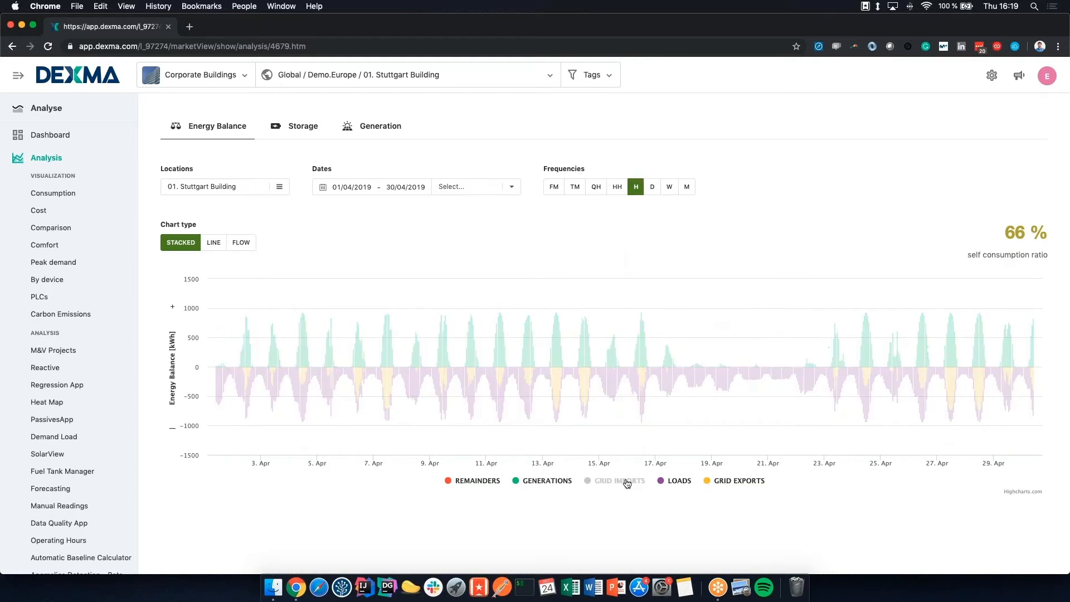
left_click(734, 480)
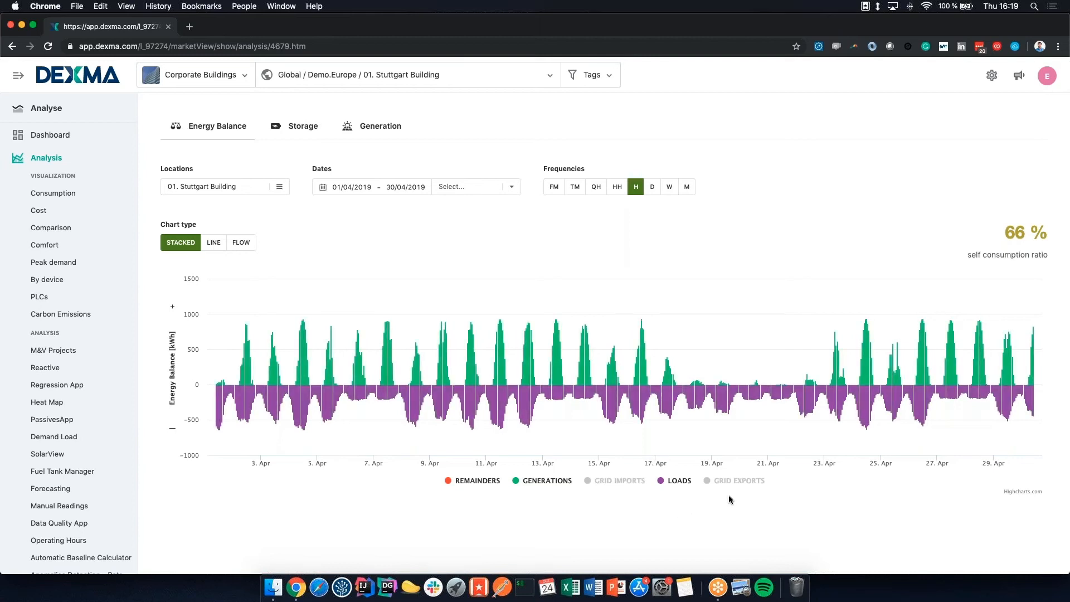
left_click(734, 481)
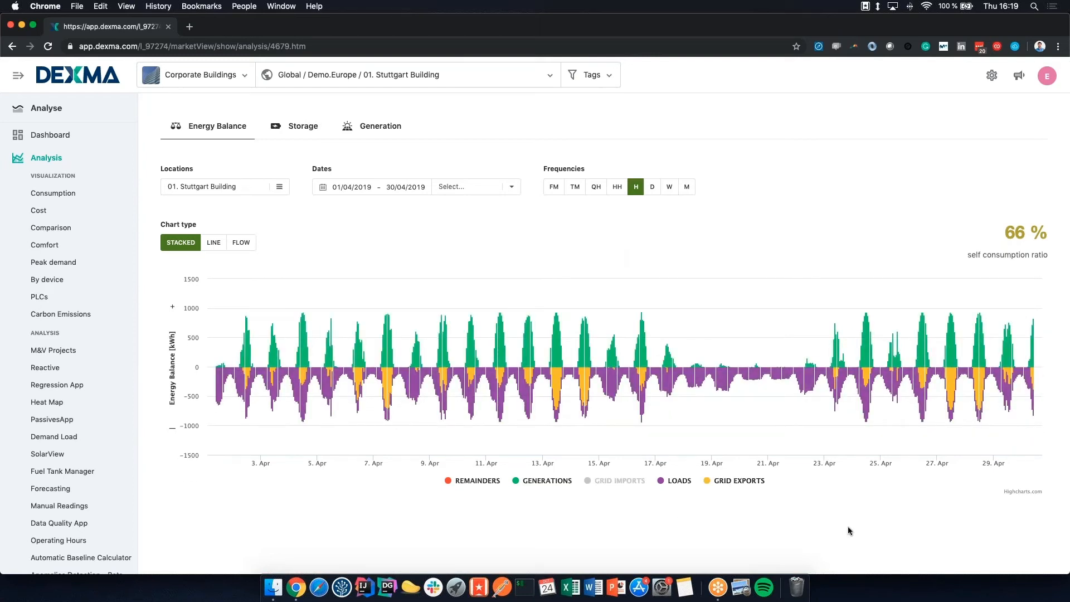
left_click(617, 480)
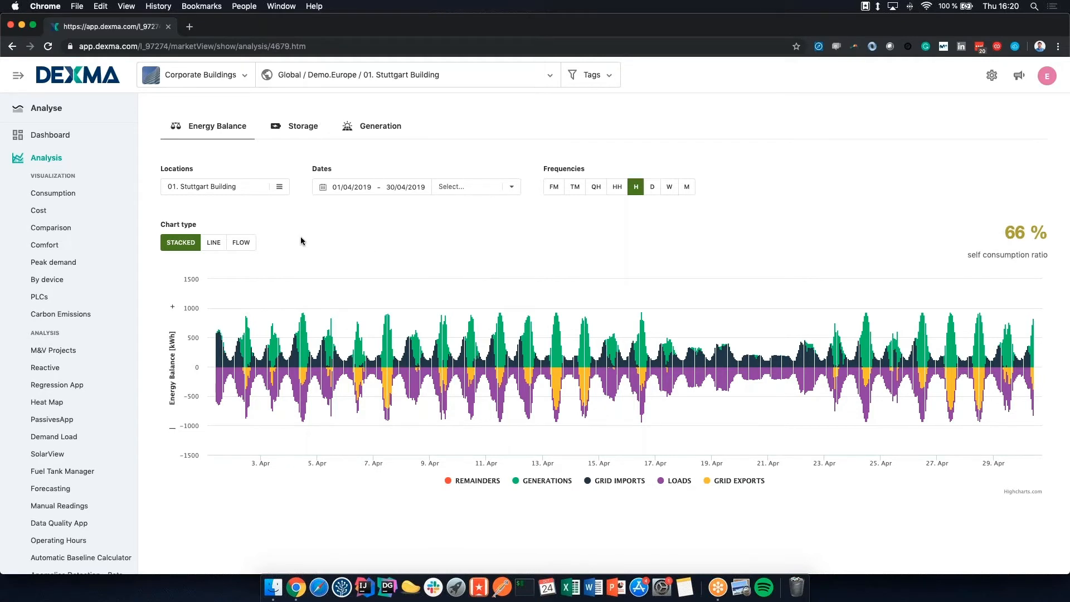
Display April's energy balance as a Sankey flow diagram
left_click(240, 242)
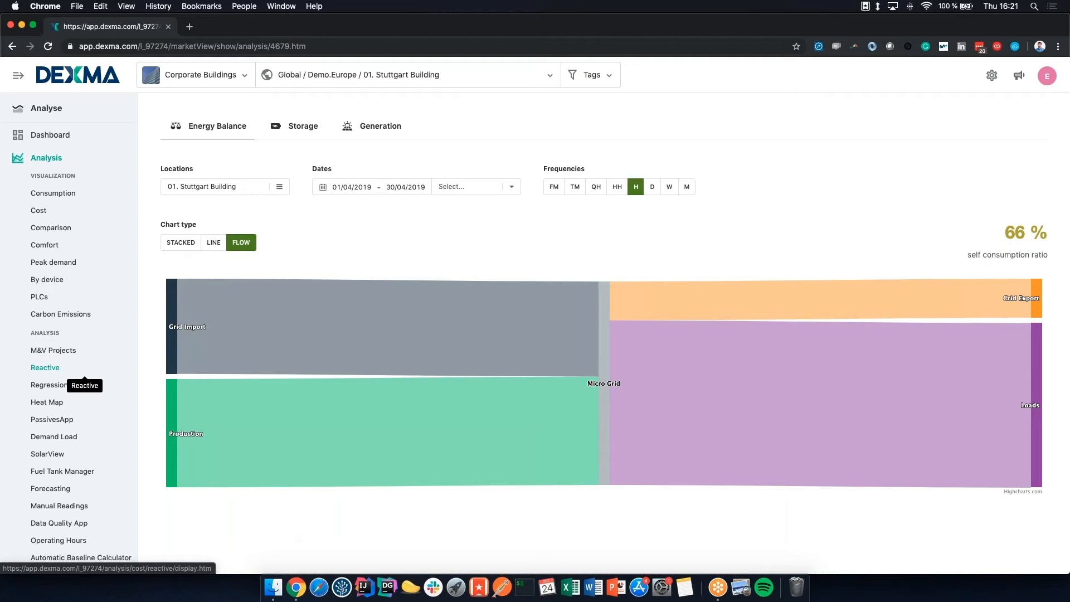
Open the Solar Plant Expansion project from the M&V Projects list
left_click(53, 350)
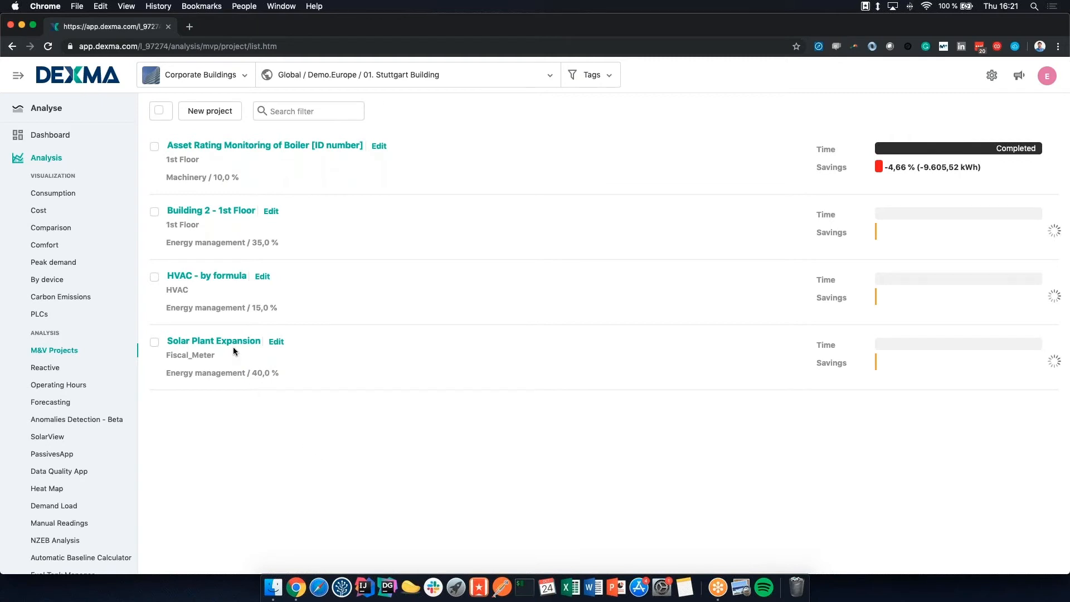
left_click(213, 340)
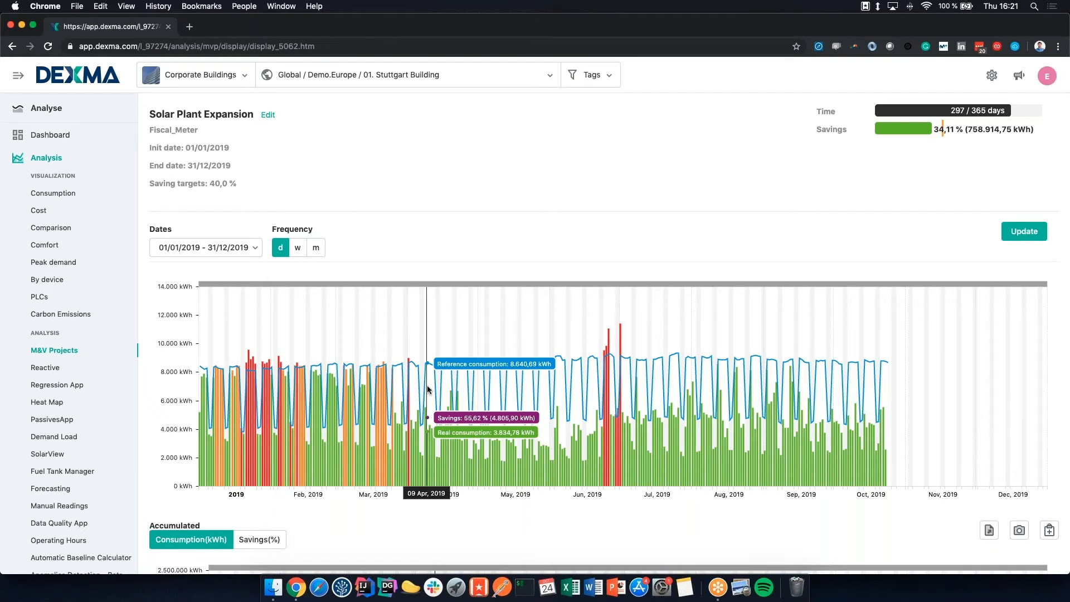
scroll(428, 390, "down", 1)
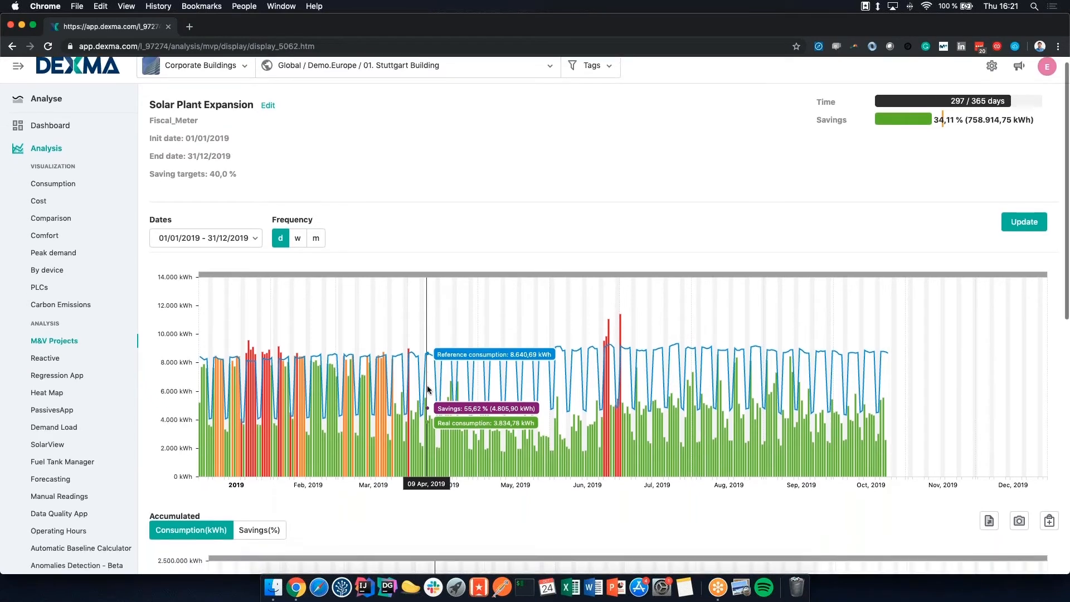
scroll(428, 390, "down", 3)
scroll(428, 390, "down", 1)
scroll(427, 385, "down", 2)
scroll(426, 385, "down", 1)
scroll(427, 386, "down", 2)
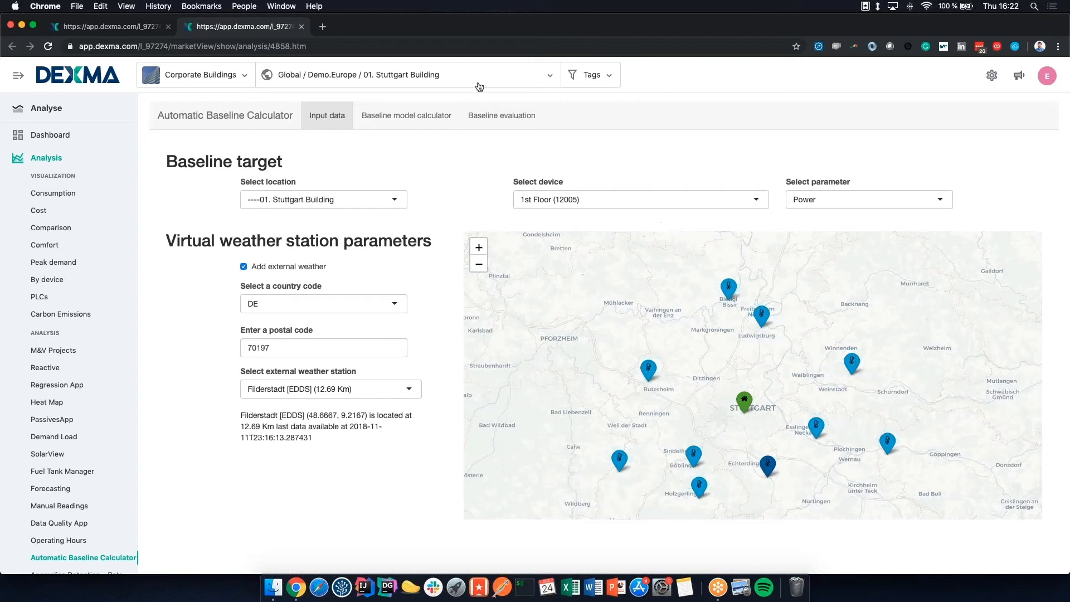
Choose Fiscal_Meter (823057) as the baseline device and move to the baseline model calculator
left_click(628, 201)
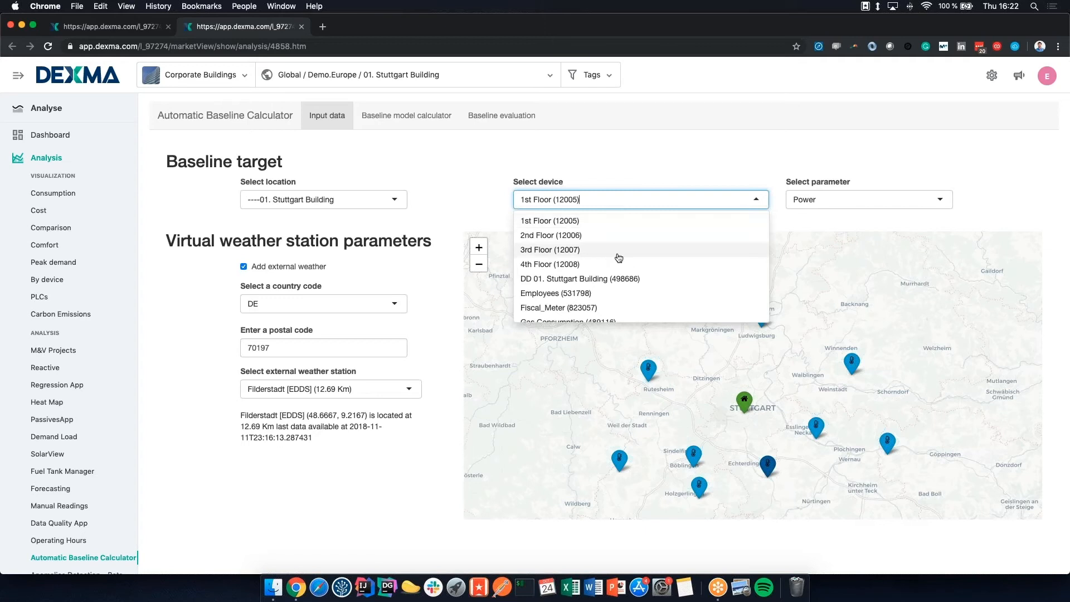
left_click(569, 308)
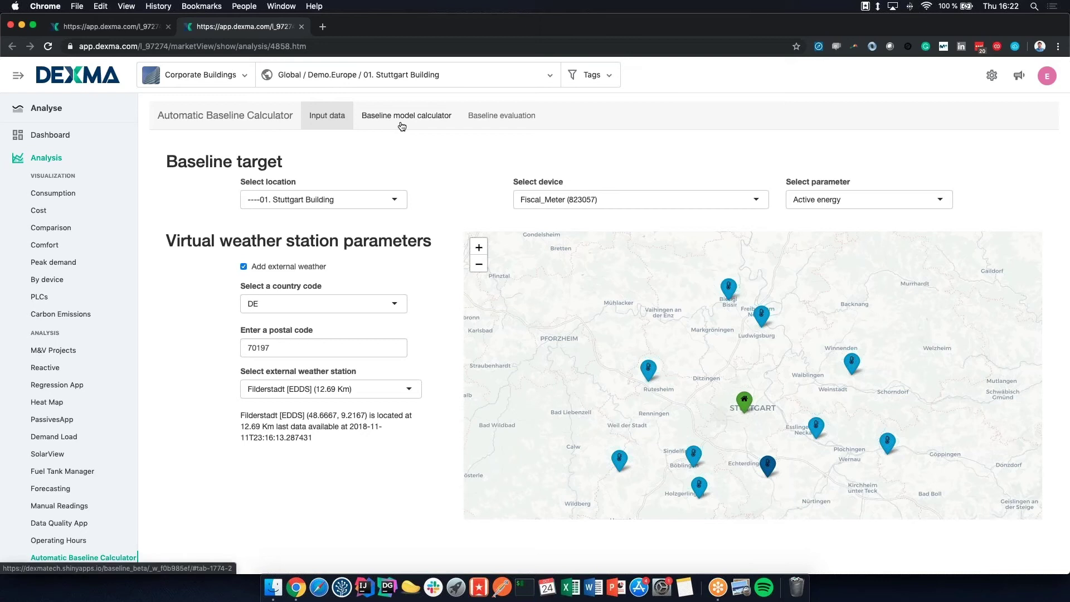
left_click(401, 117)
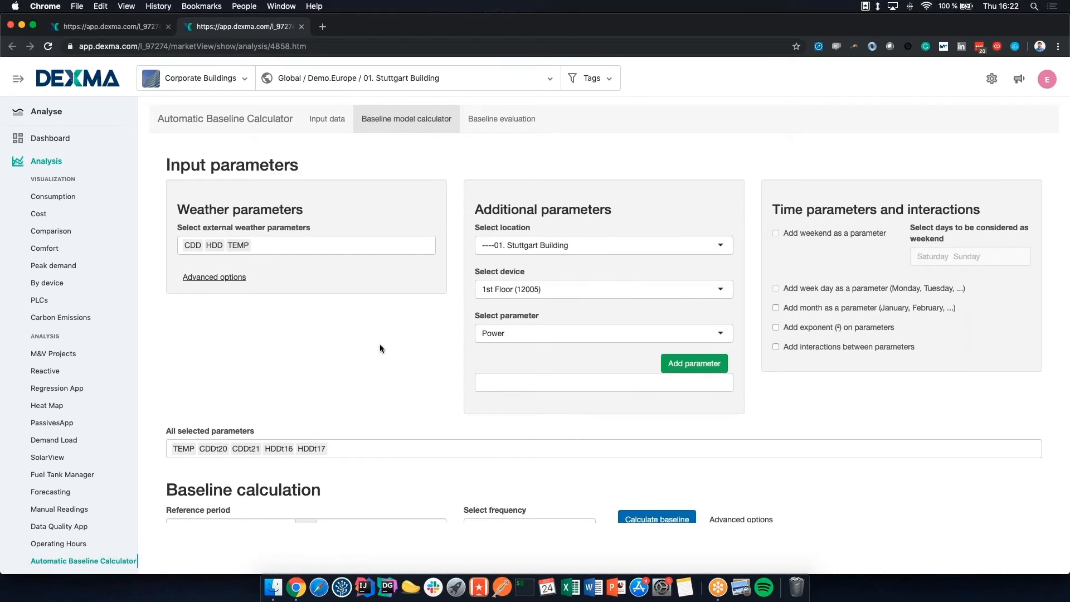
scroll(379, 344, "down", 3)
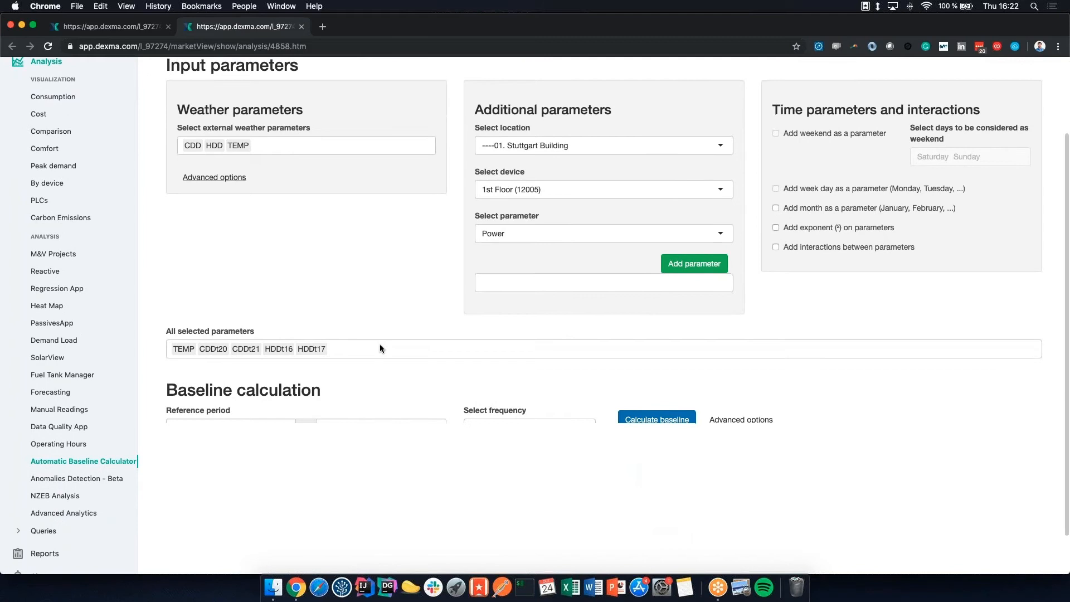
scroll(380, 344, "up", 3)
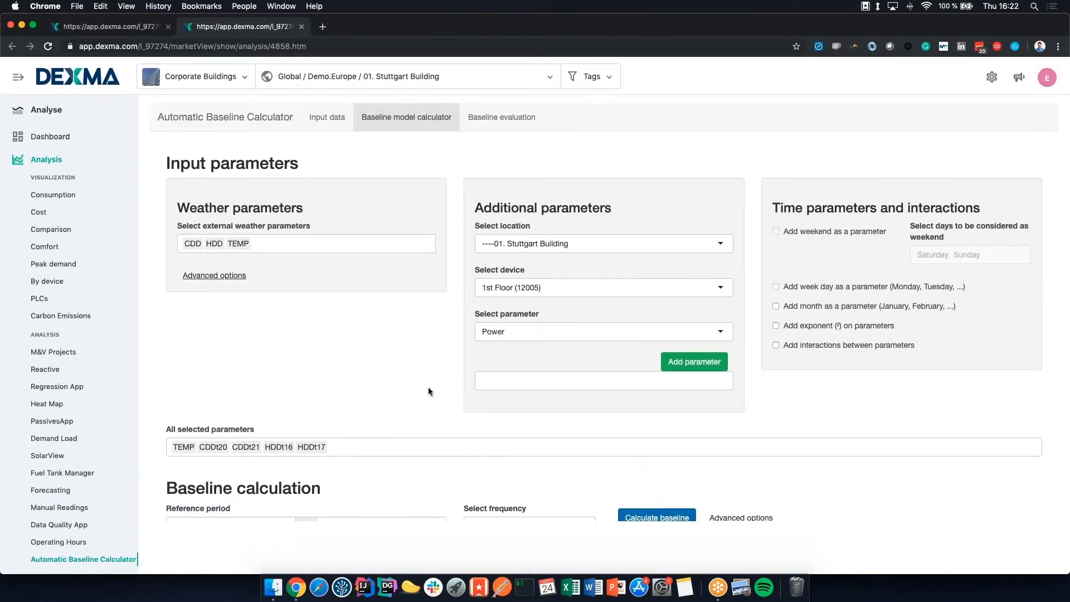
scroll(382, 198, "down", 4)
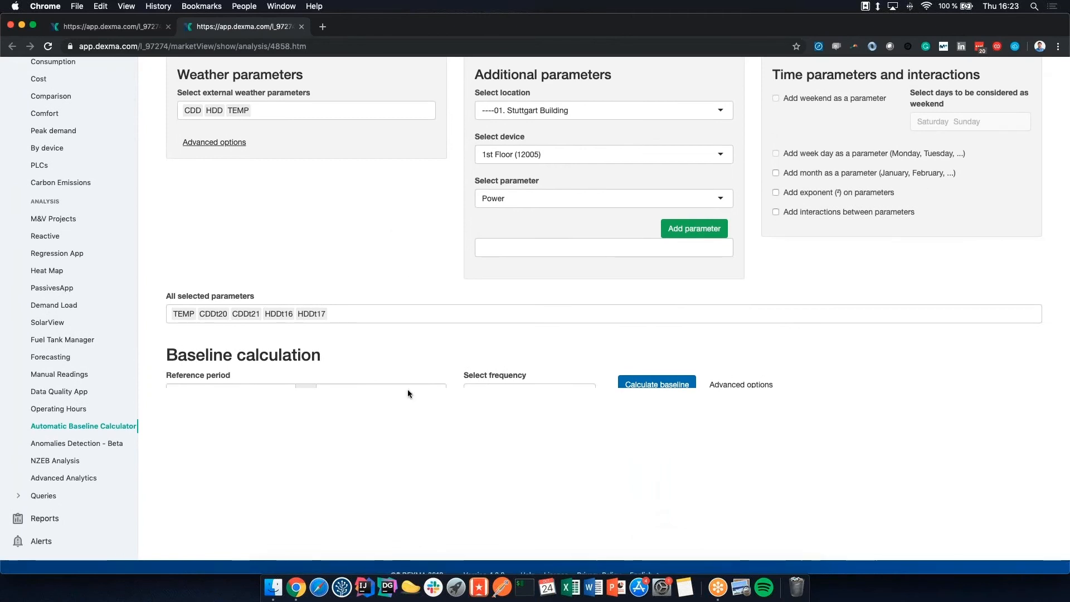
scroll(407, 389, "down", 2)
left_click(662, 300)
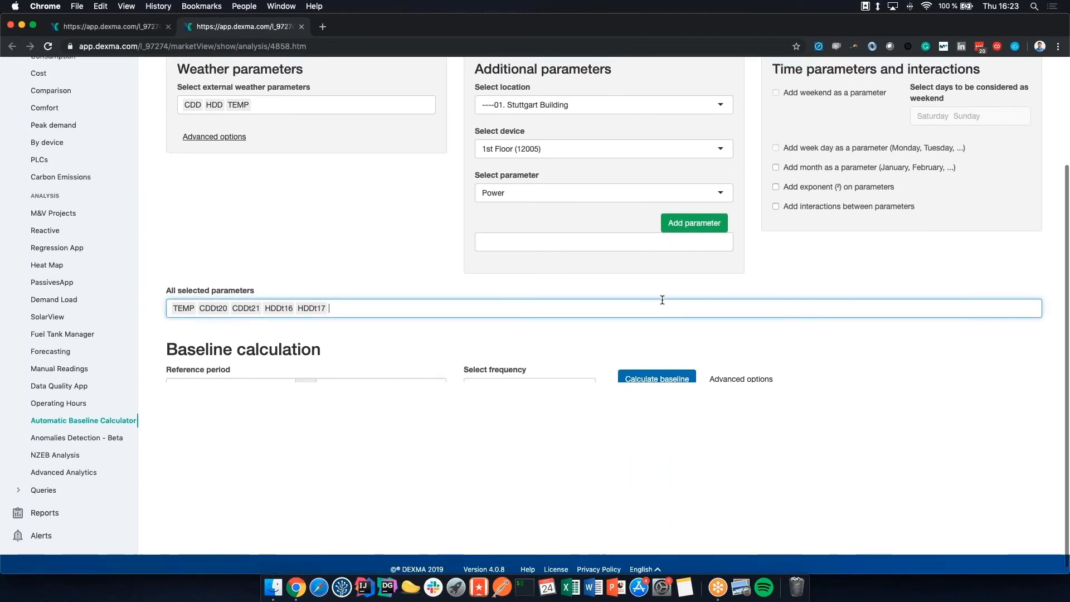
scroll(662, 300, "up", 5)
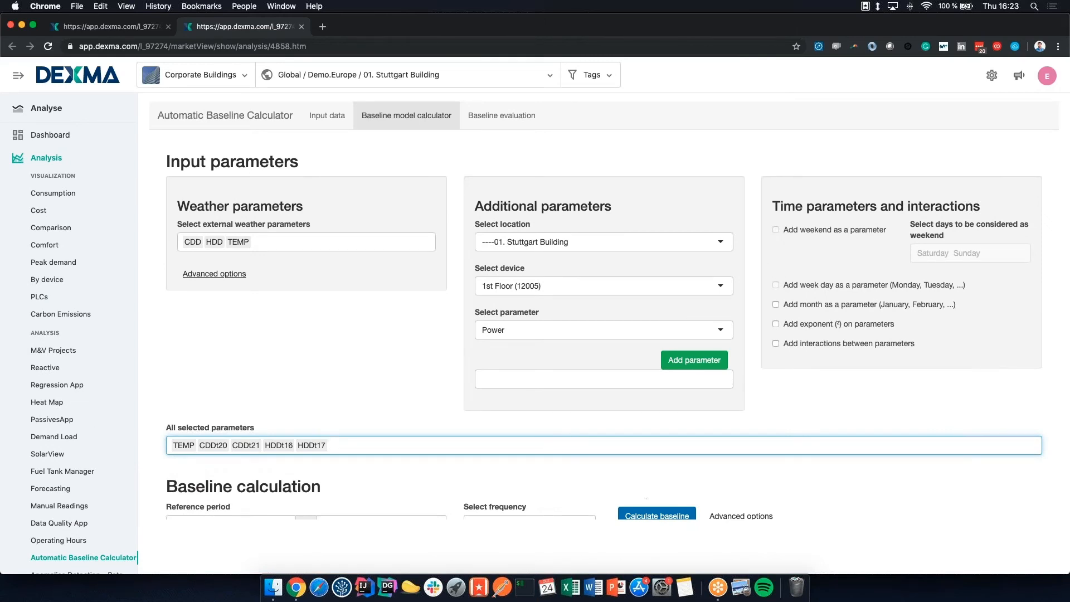
left_click(646, 499)
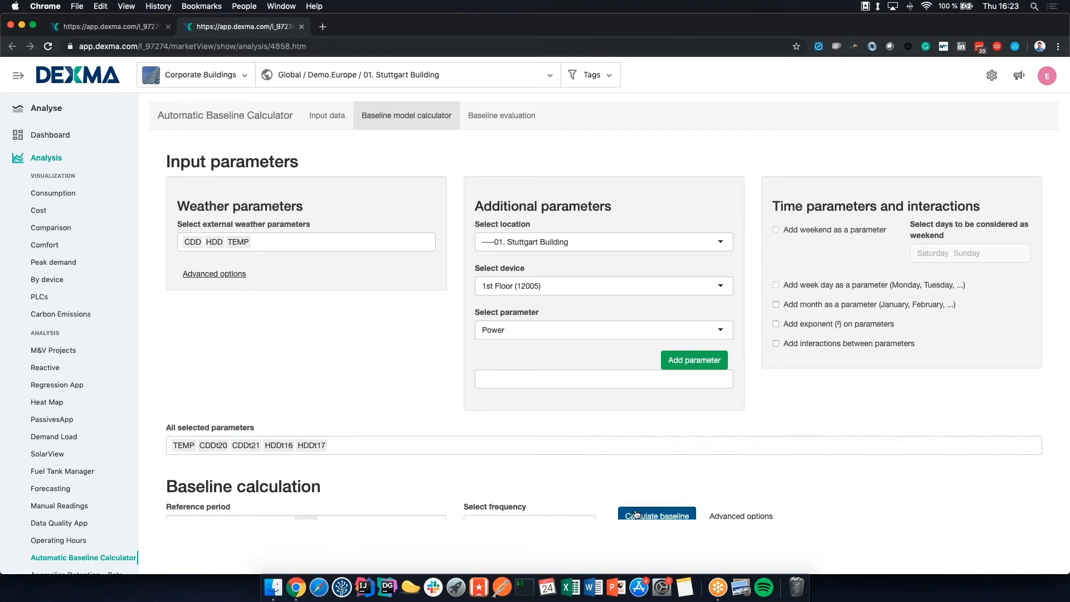
Calculate the 2018 baseline, then recalculate it at Daily frequency
left_click(637, 515)
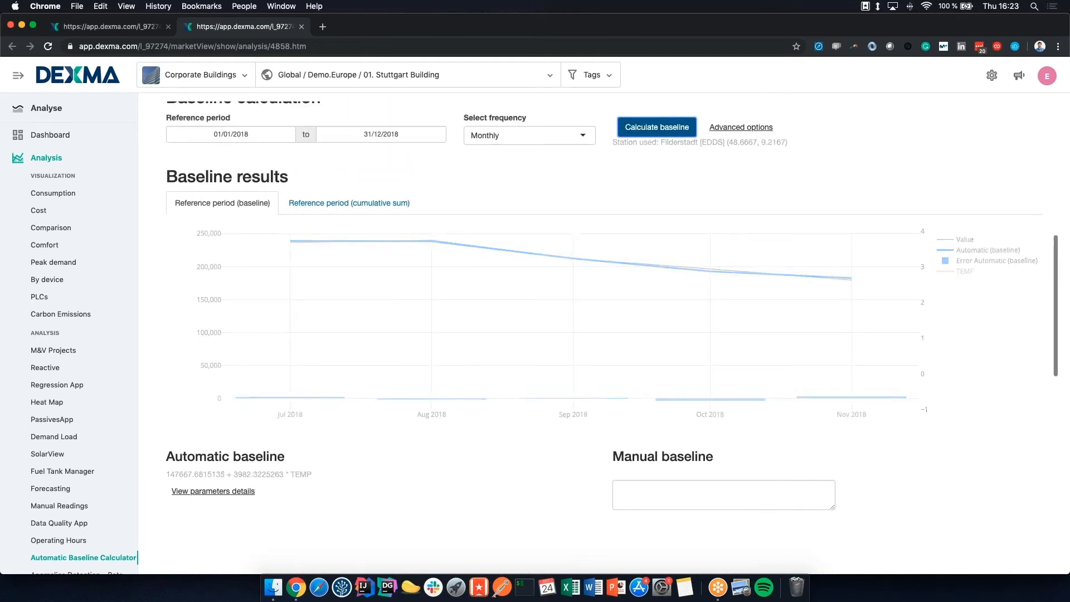
left_click(533, 138)
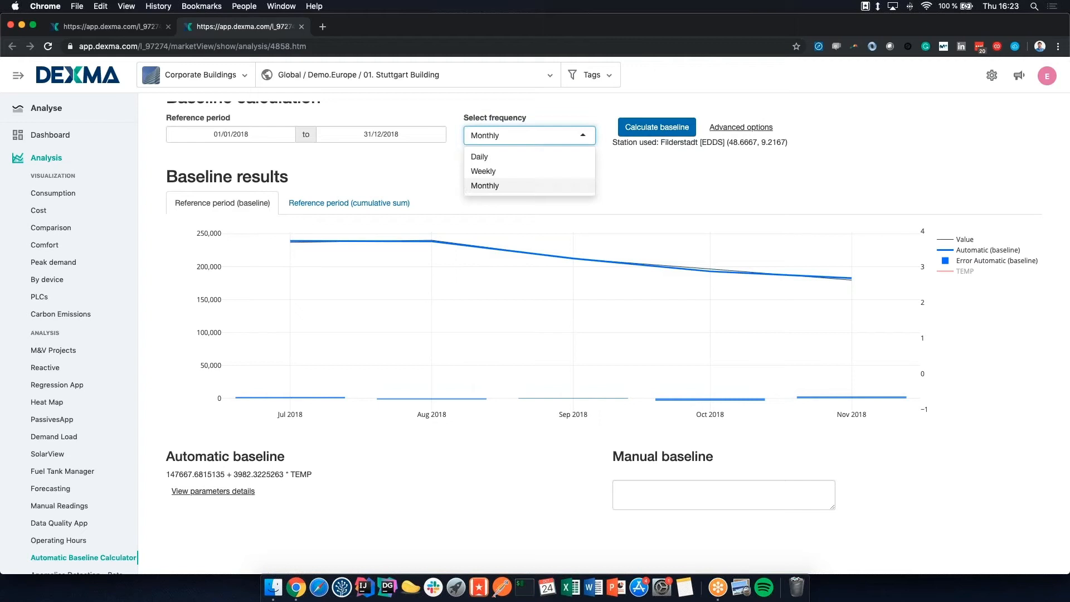
left_click(533, 158)
left_click(654, 127)
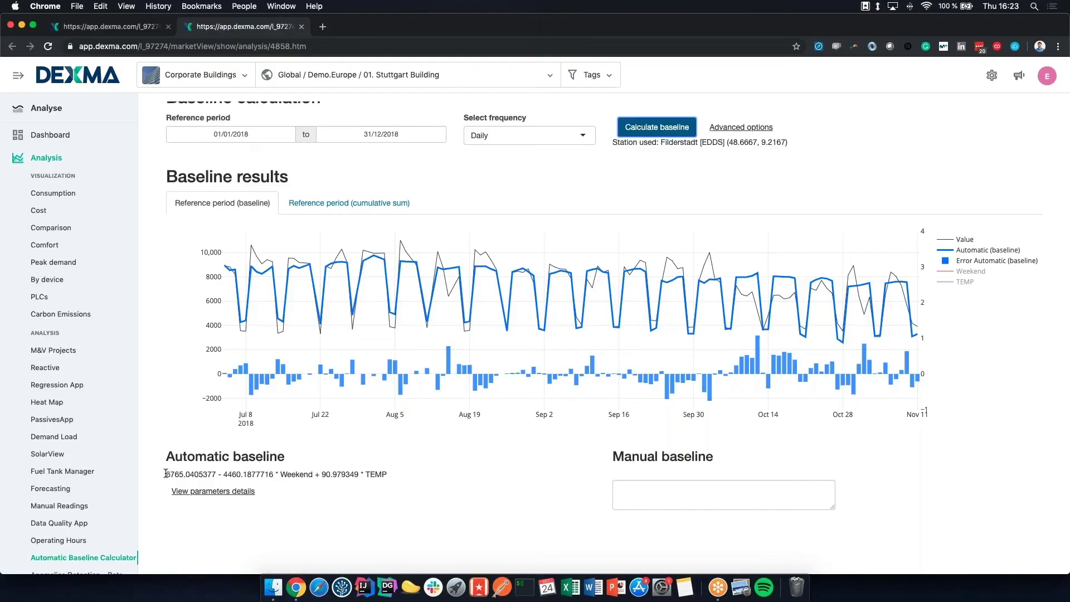
Paste the automatic formula as a manual baseline without '+ 90.979349 * TEMP' and add it for comparison
left_click_drag(166, 474, 403, 483)
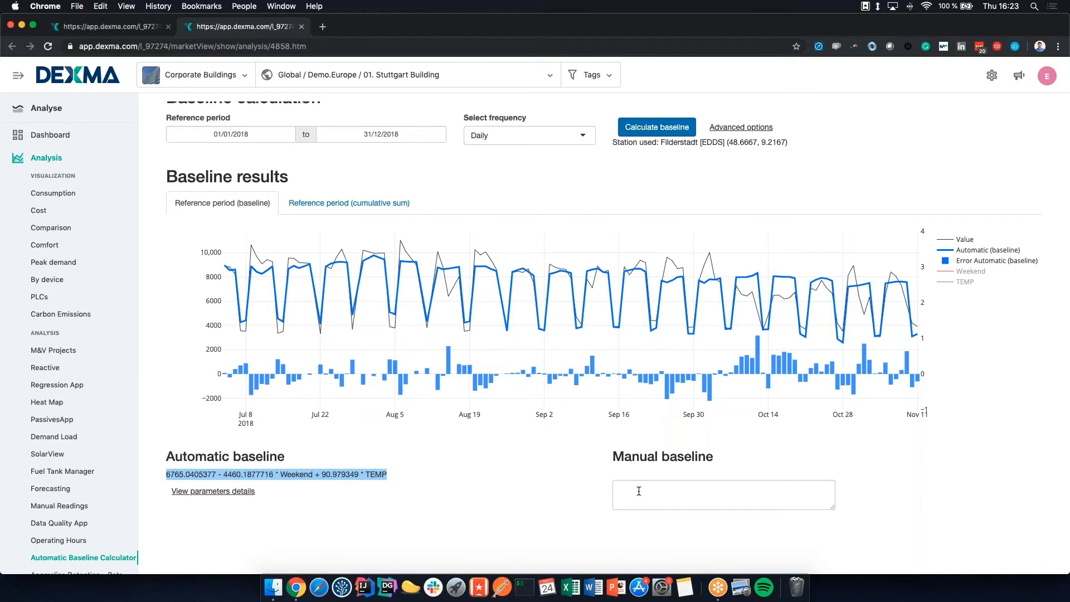
scroll(639, 490, "up", 3)
scroll(639, 489, "down", 5)
left_click(701, 355)
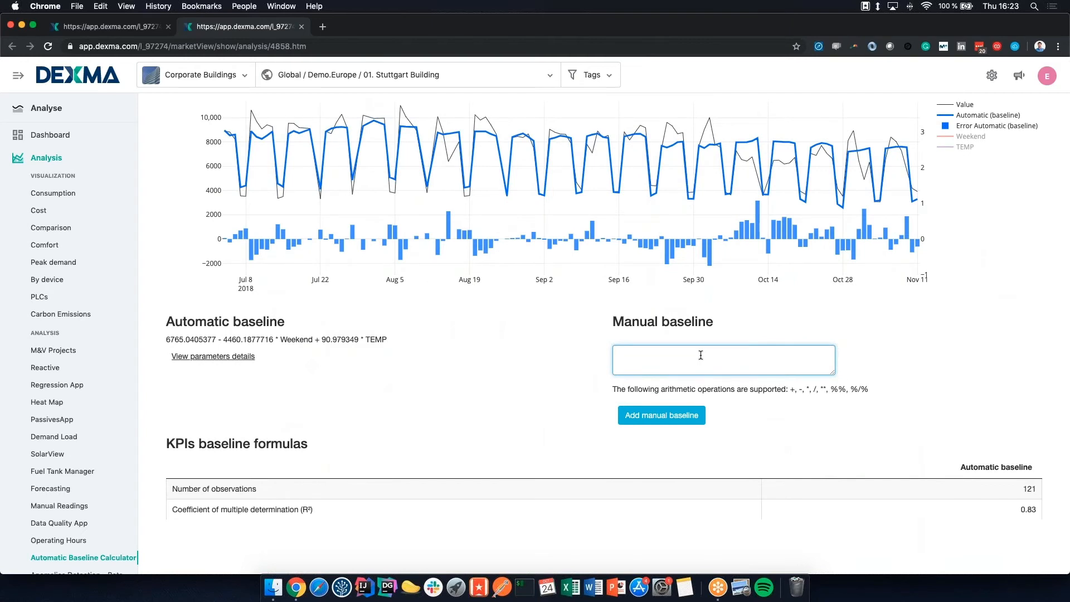
type("6765.0405377 - 4460.1877716 * Weekend + 90.979349 * TEMP")
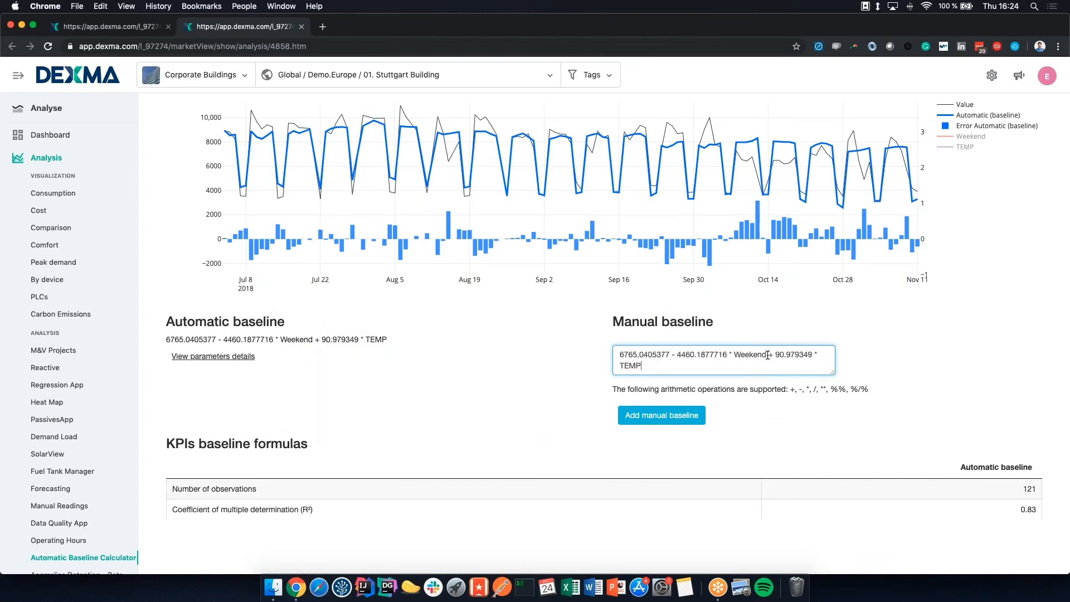
left_click_drag(768, 355, 773, 388)
key("BackSpace")
scroll(666, 400, "up", 1)
scroll(666, 400, "down", 8)
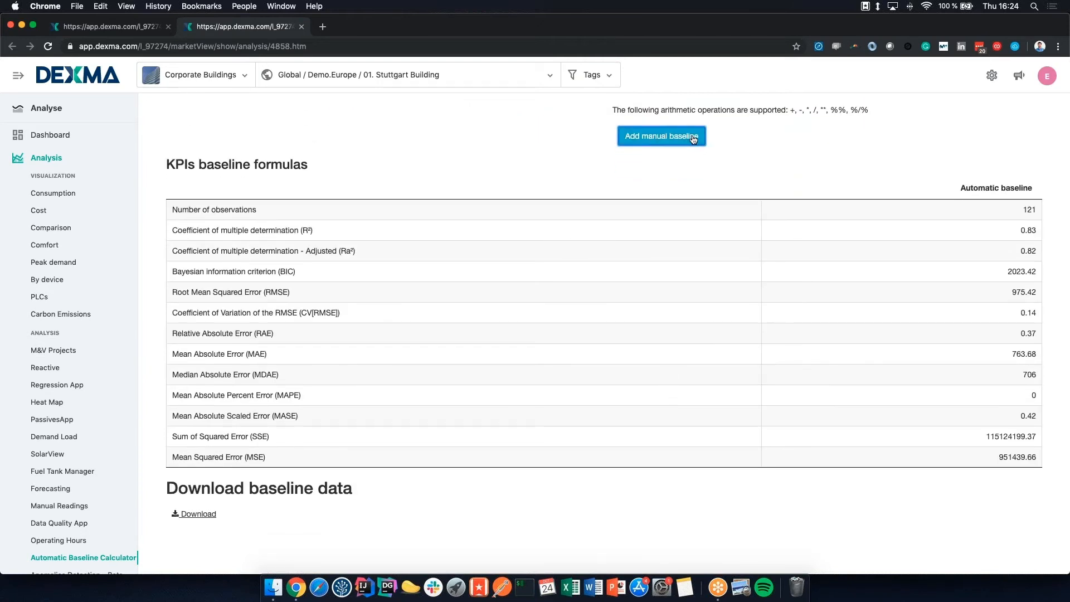
left_click(692, 140)
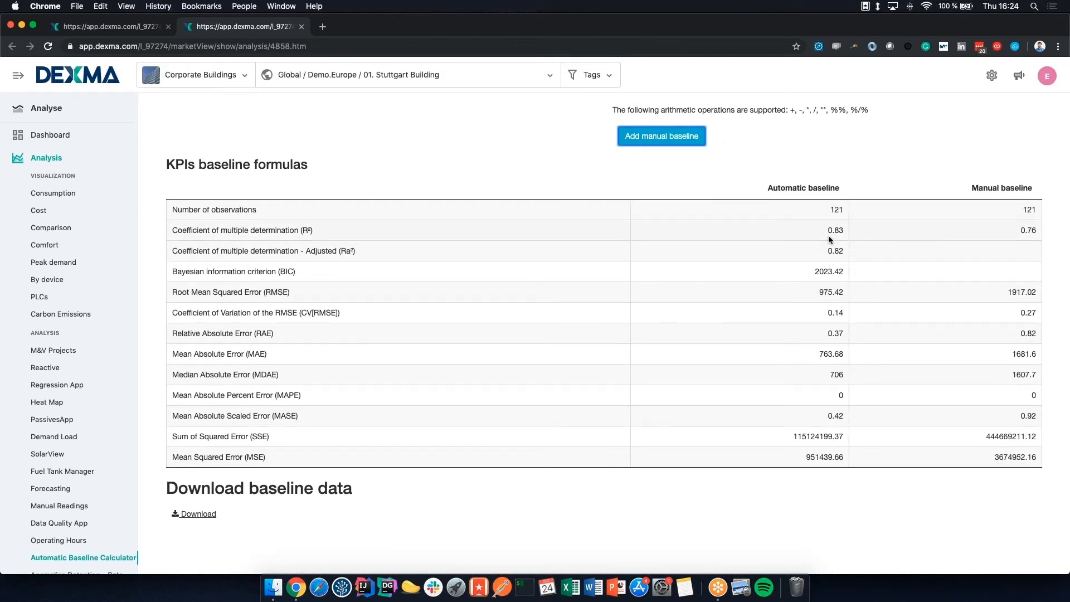
scroll(850, 131, "down", 1)
scroll(850, 131, "up", 1)
scroll(850, 132, "up", 3)
scroll(850, 131, "up", 5)
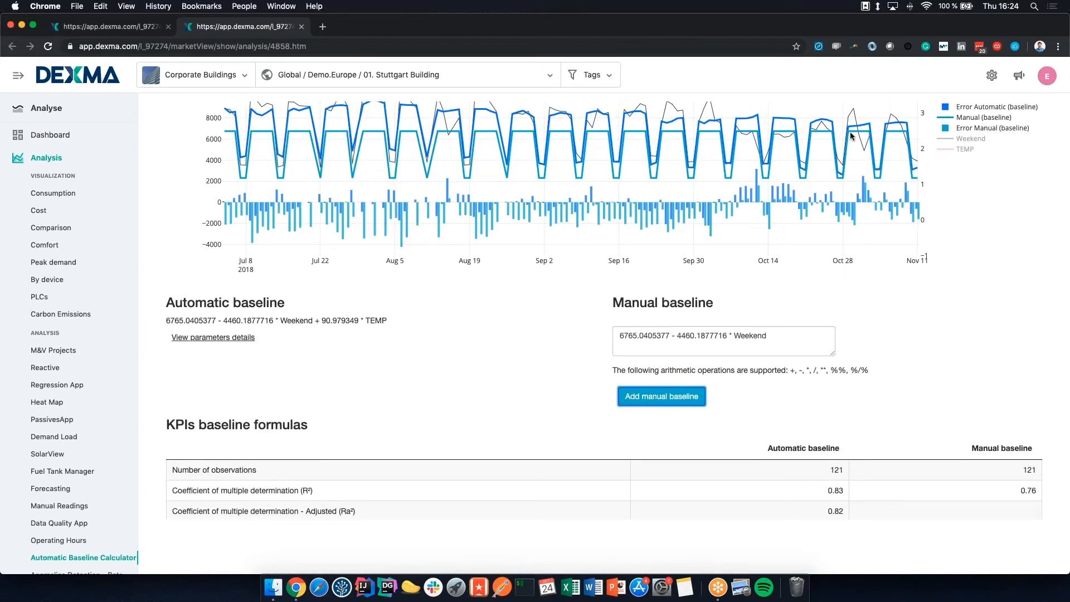
left_click(166, 321)
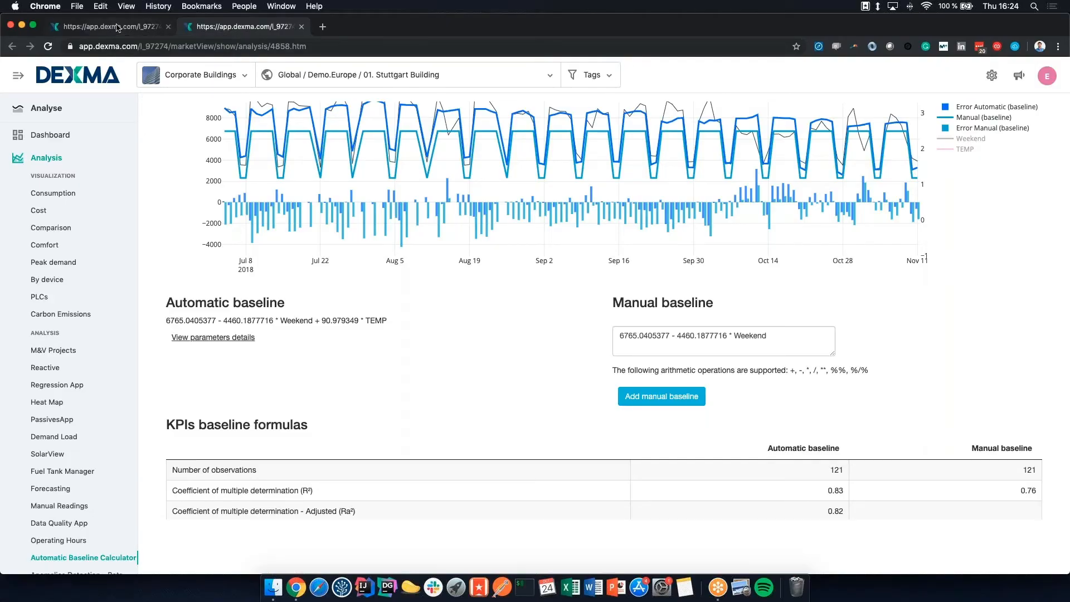
Return to the Solar Plant Expansion project and show accumulated savings as percentages
left_click(117, 26)
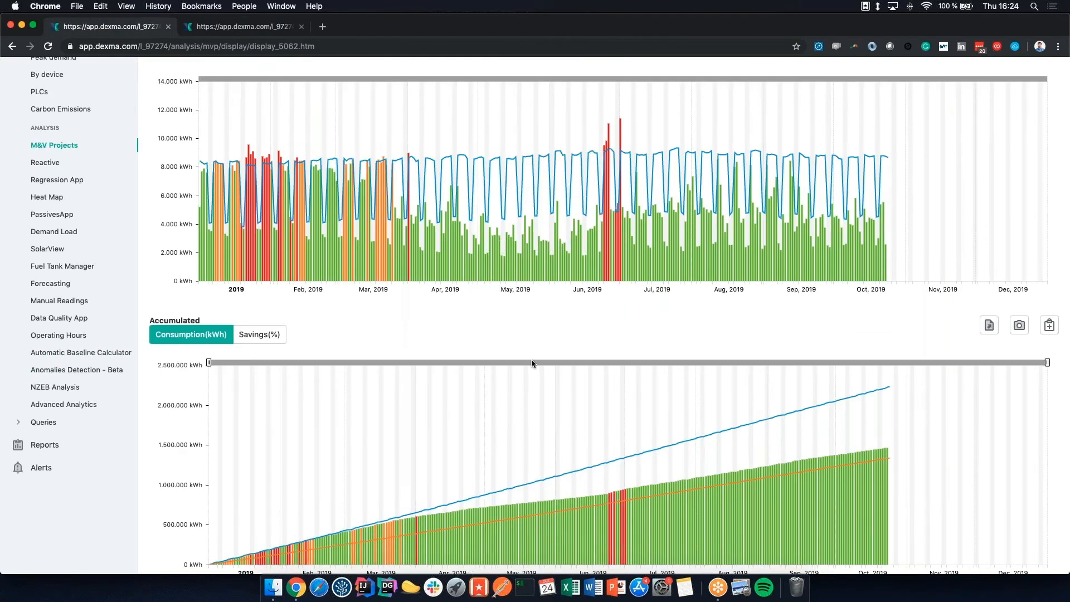
scroll(530, 358, "up", 3)
scroll(530, 358, "up", 3)
scroll(531, 358, "up", 2)
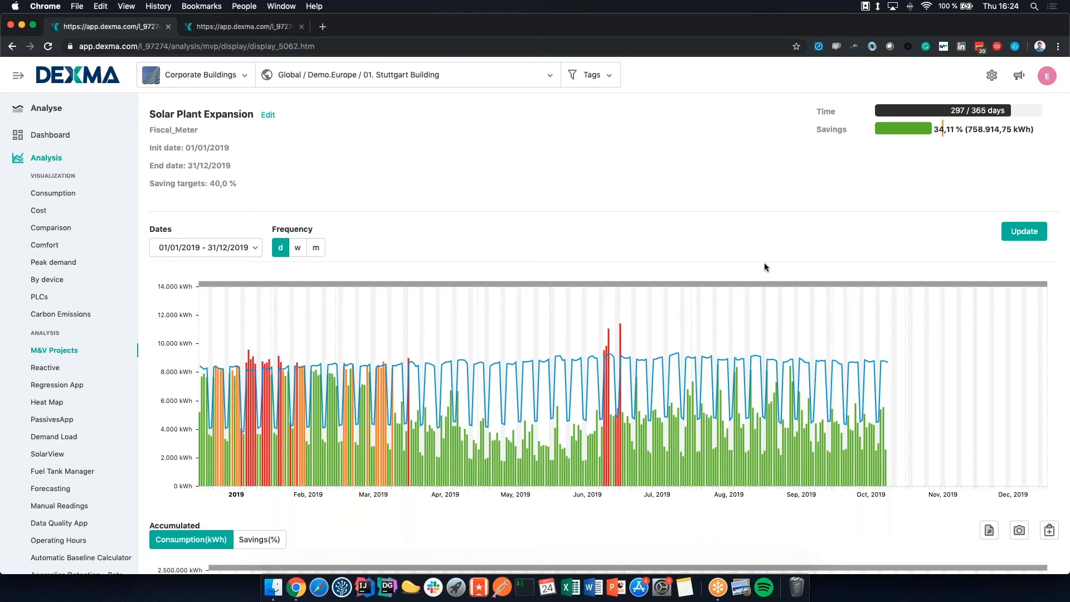
scroll(764, 263, "down", 5)
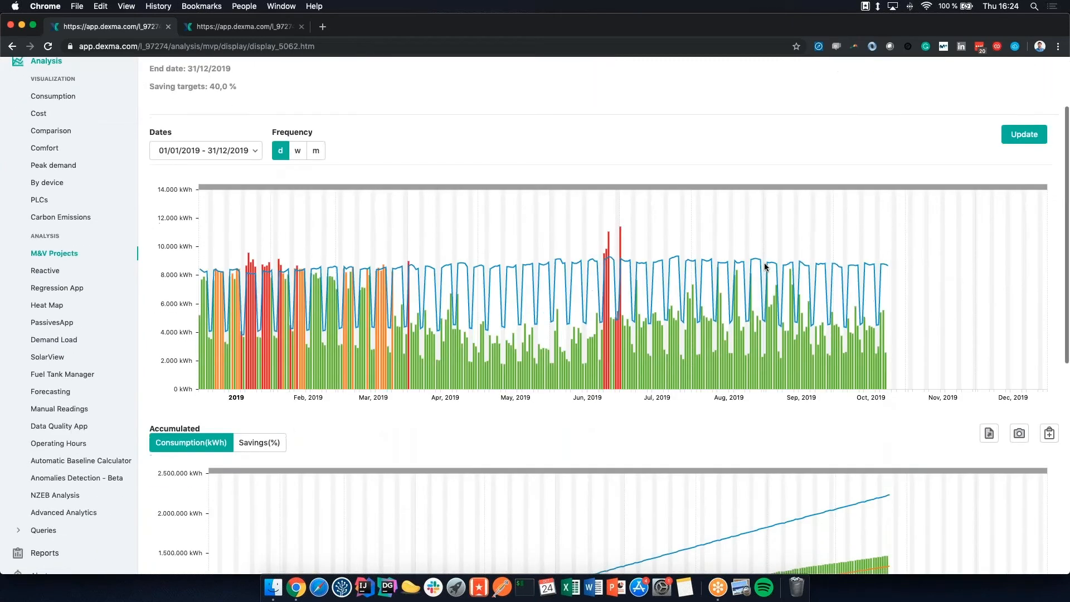
scroll(763, 263, "down", 4)
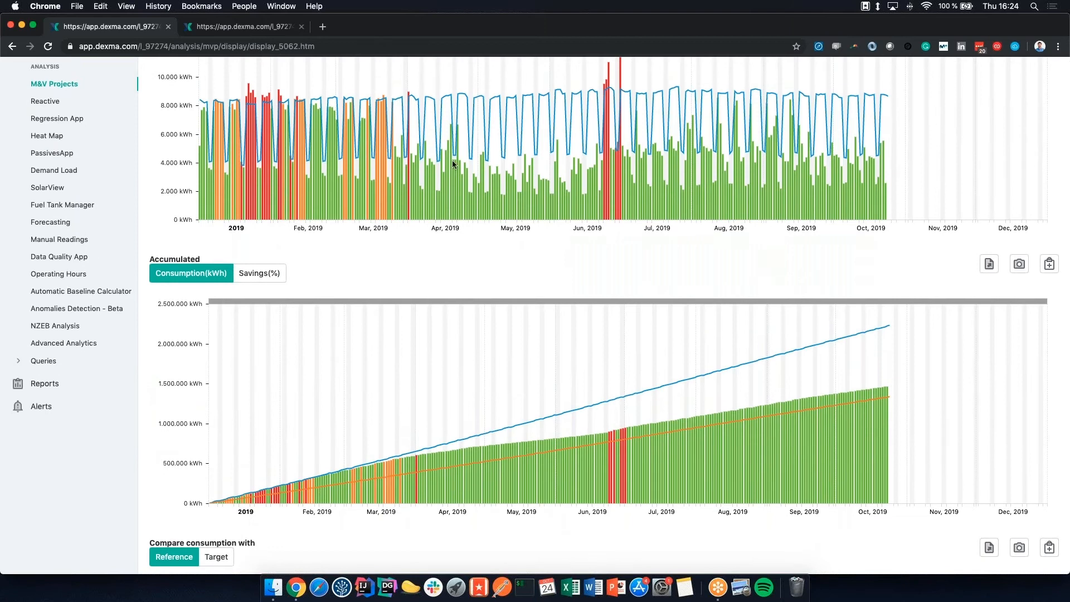
mouse_move(385, 151)
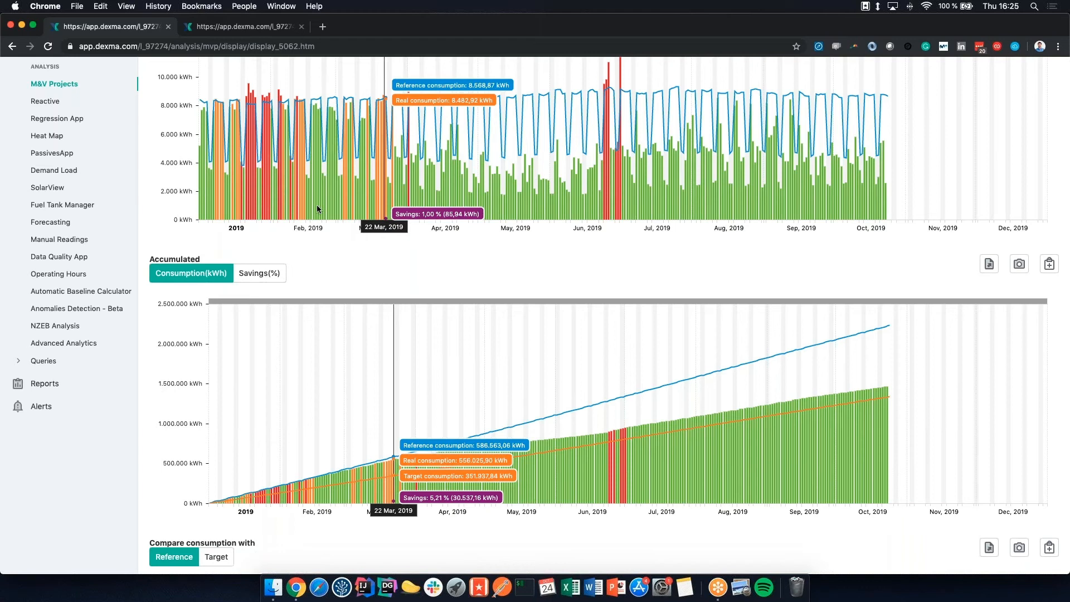
left_click(259, 273)
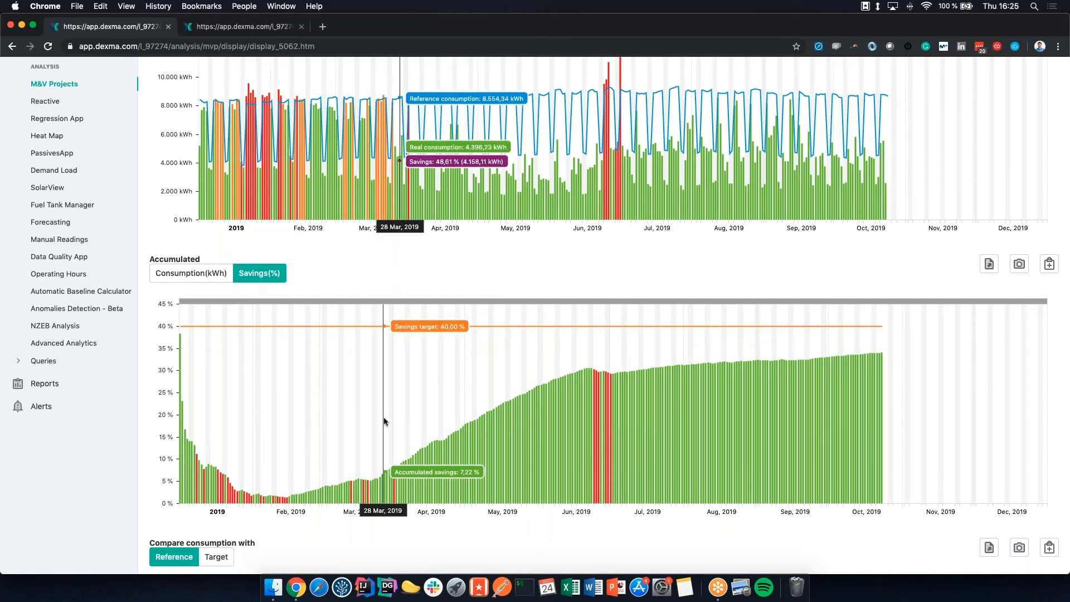
mouse_move(810, 341)
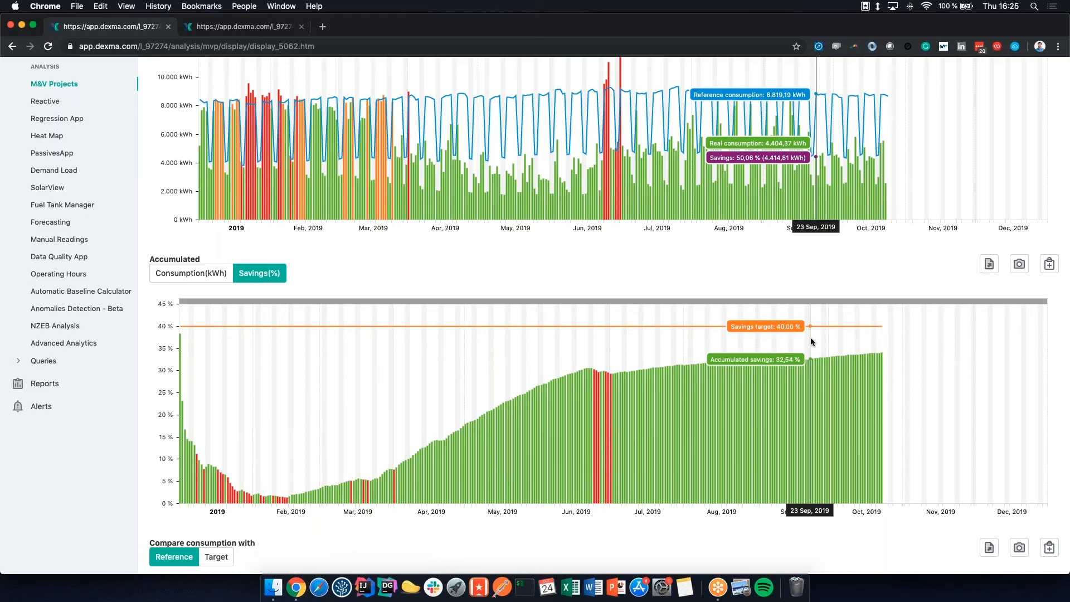
scroll(811, 341, "down", 1)
scroll(812, 341, "up", 3)
scroll(811, 341, "up", 2)
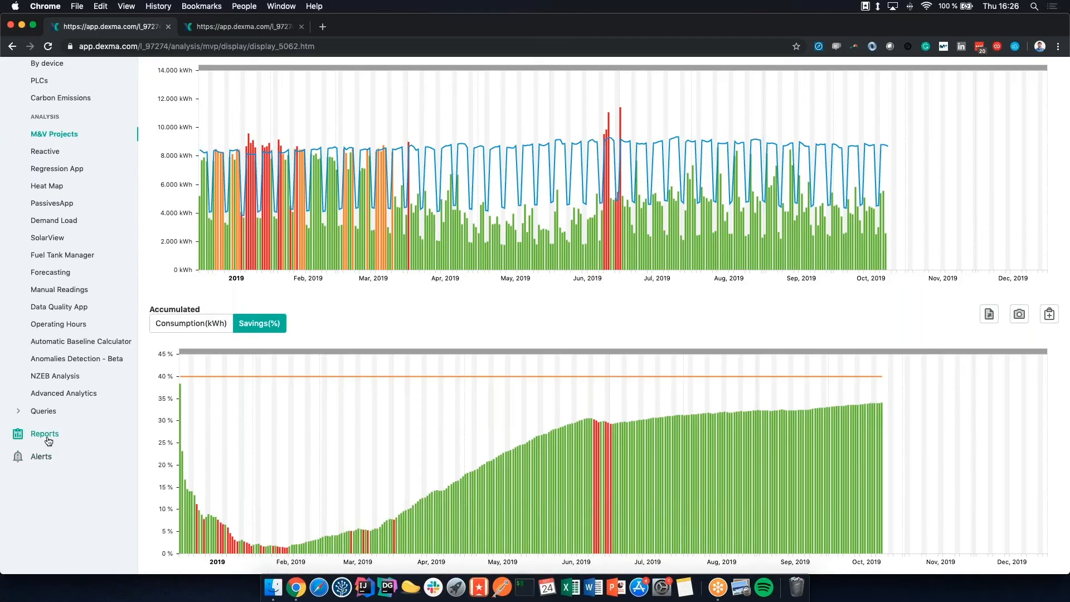
Go to Reports and start a new report to reach the Stuttgart Building template
left_click(45, 434)
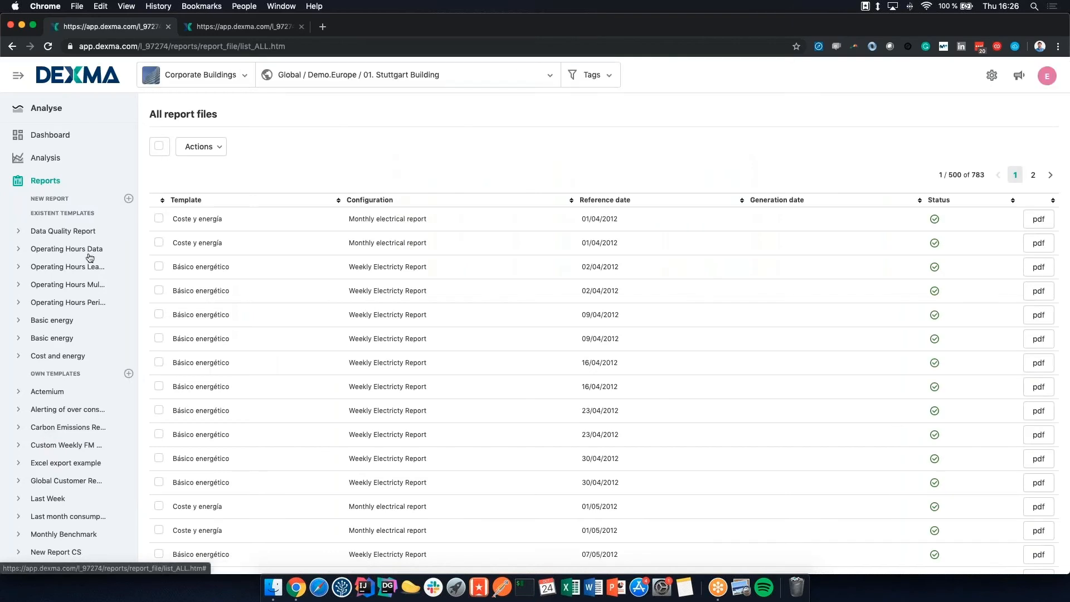
left_click(47, 199)
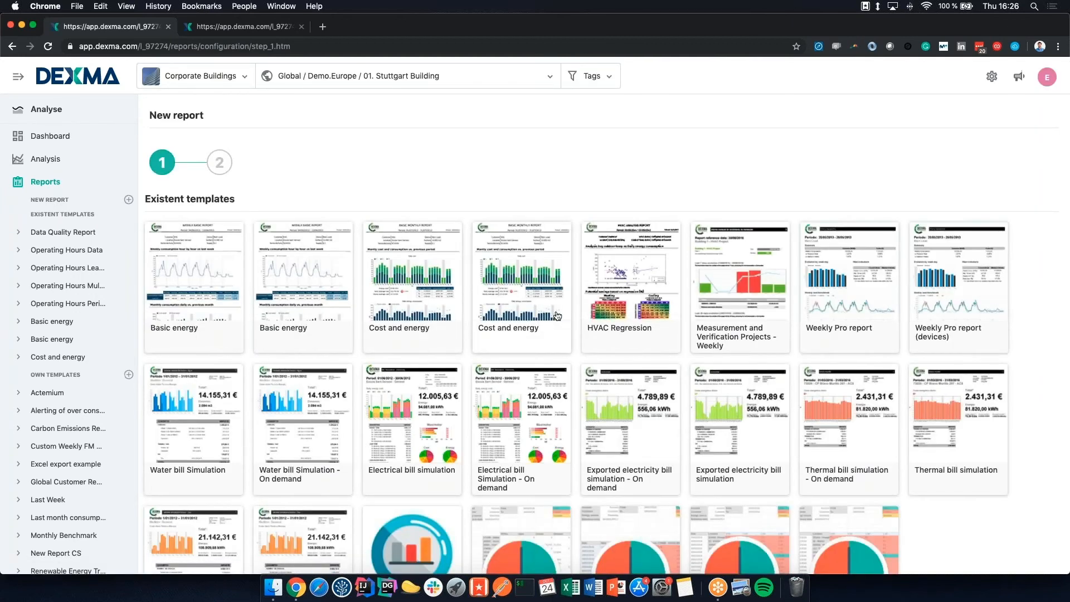
scroll(557, 316, "down", 3)
scroll(557, 316, "down", 3)
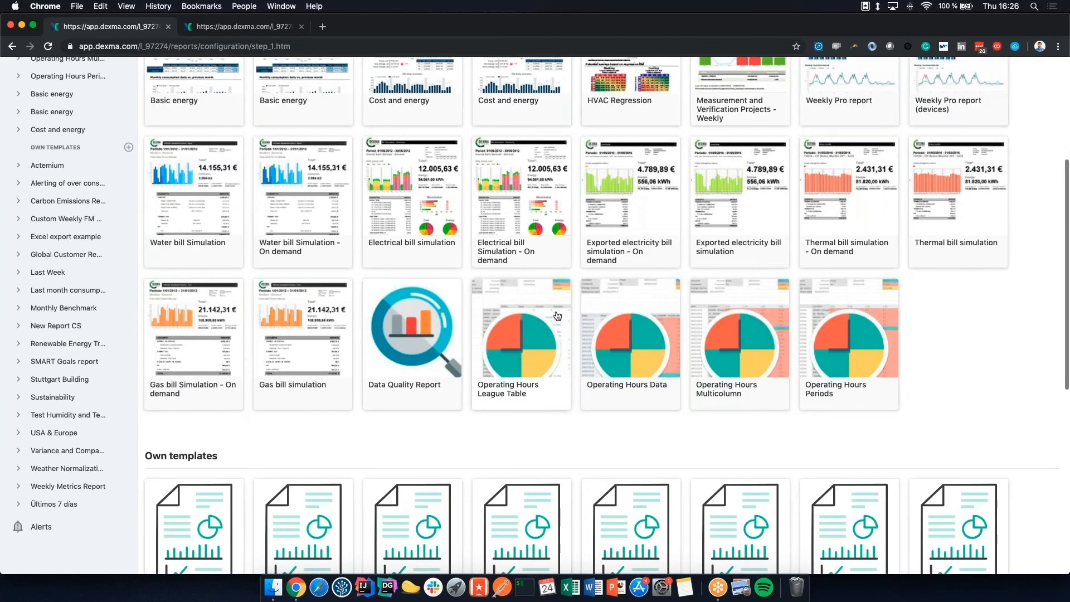
scroll(558, 316, "up", 3)
scroll(558, 316, "up", 3)
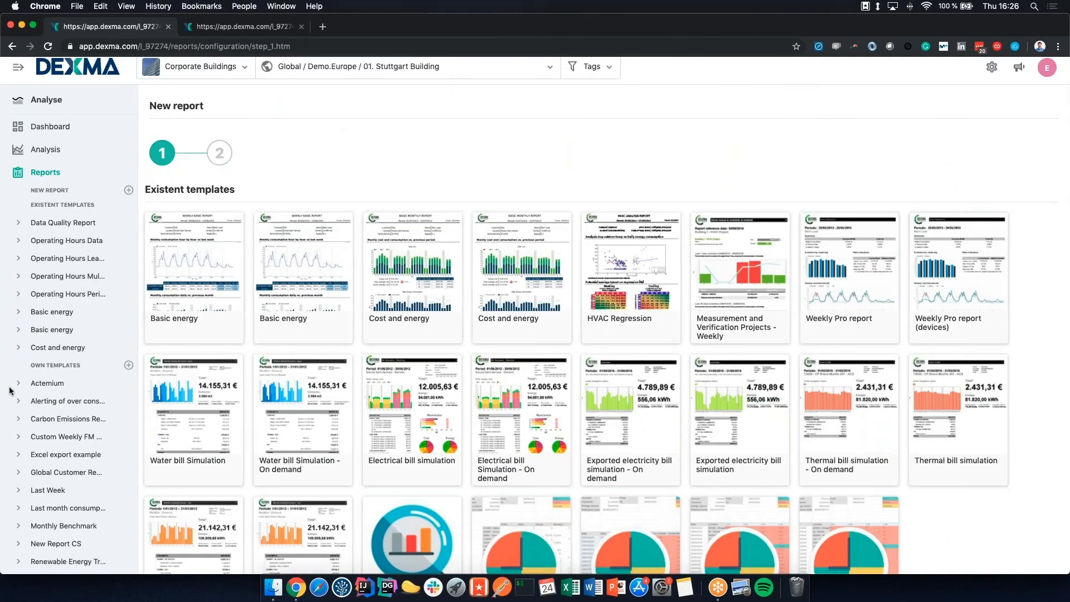
scroll(60, 497, "down", 3)
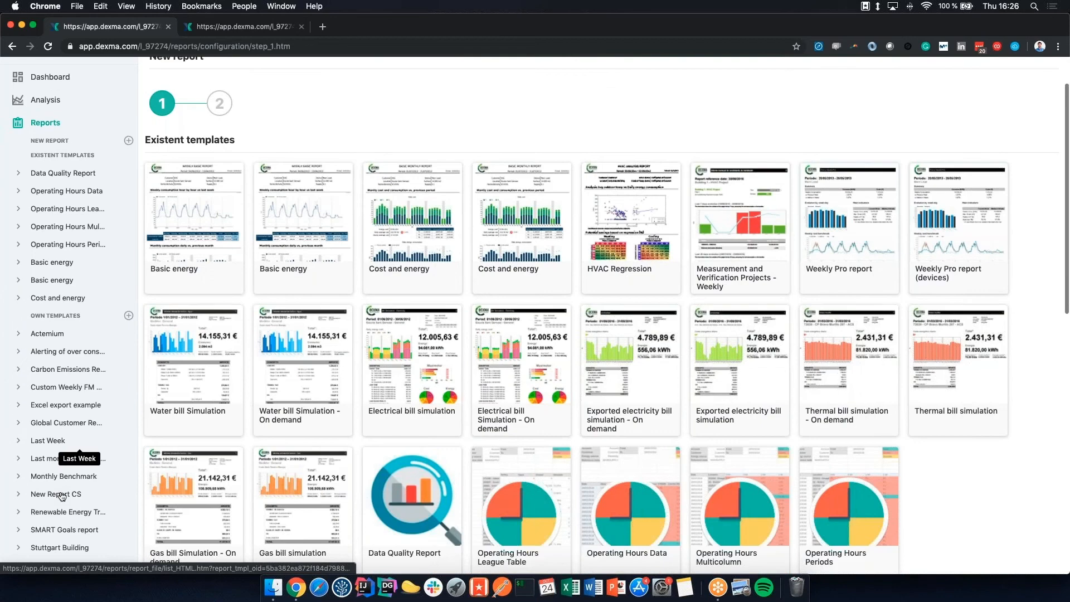
scroll(60, 493, "down", 2)
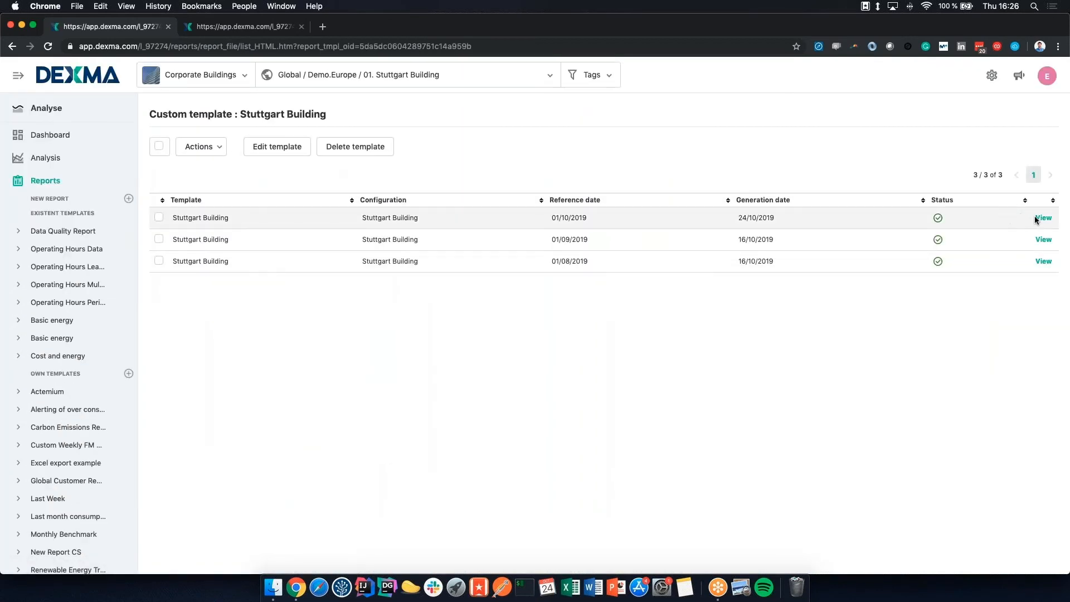
View the 01/10/2019 report 'Solar Plant expansion in Stuttgart Building'
left_click(1041, 218)
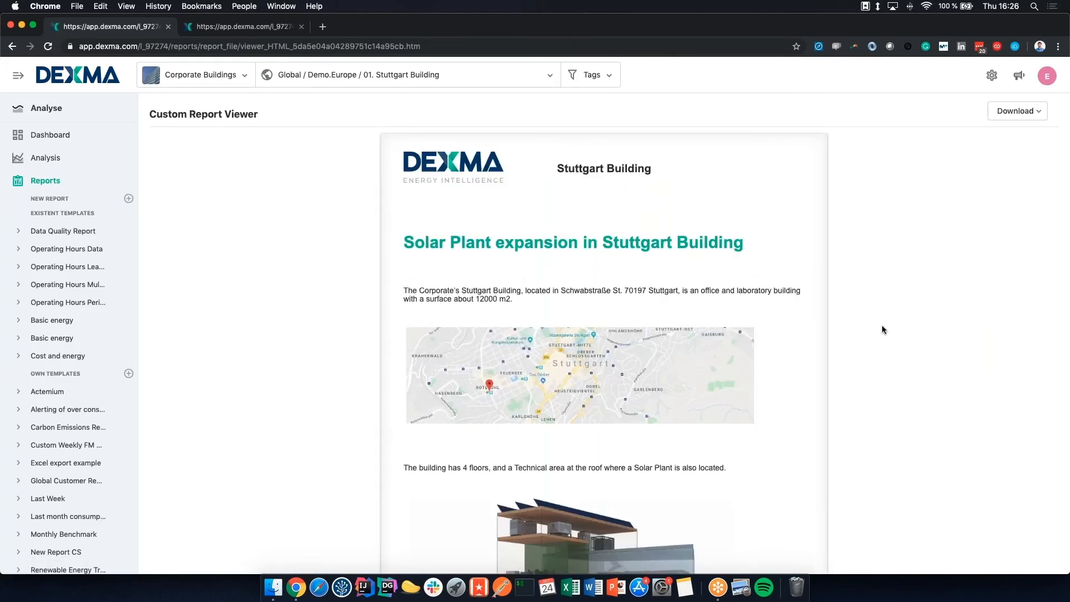
scroll(882, 325, "down", 3)
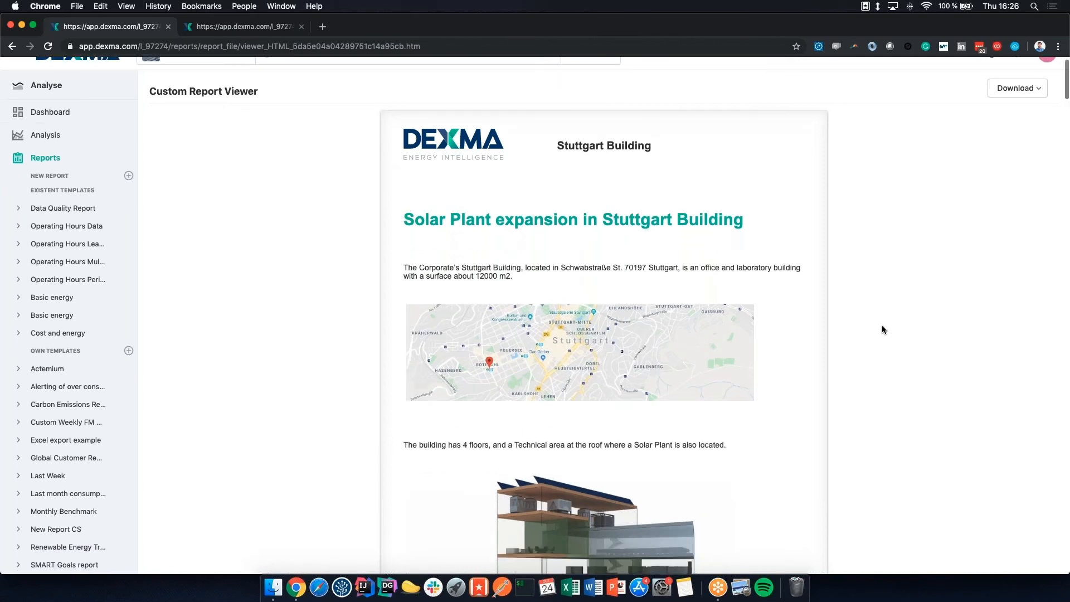
scroll(882, 326, "up", 2)
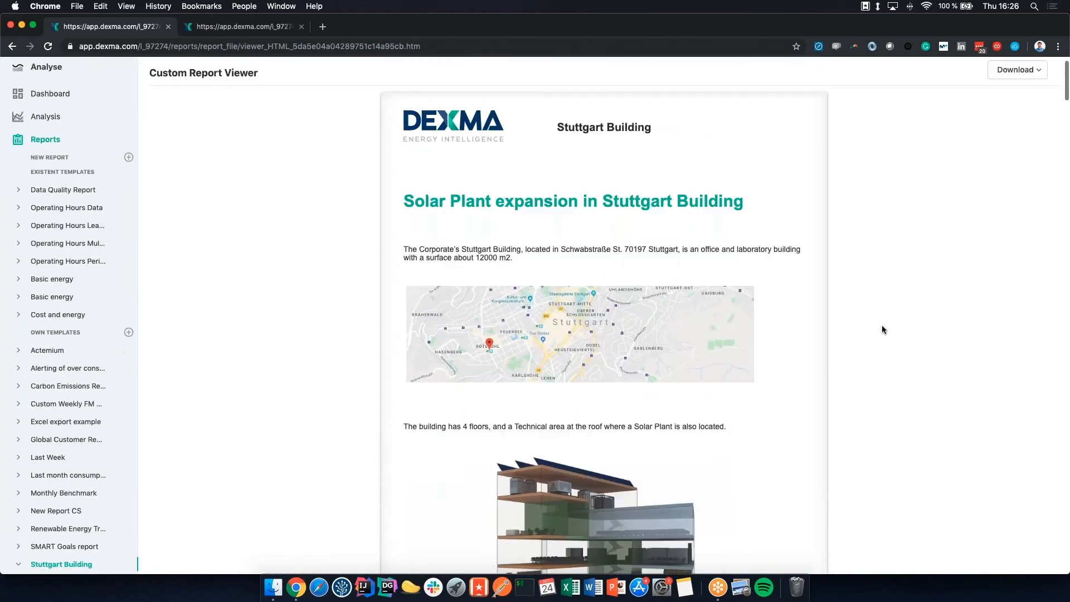
scroll(882, 325, "down", 5)
scroll(881, 325, "down", 4)
scroll(881, 325, "down", 3)
scroll(882, 325, "down", 2)
scroll(881, 325, "down", 3)
scroll(882, 326, "down", 4)
scroll(881, 325, "down", 3)
scroll(882, 325, "down", 2)
scroll(881, 326, "down", 3)
scroll(882, 325, "down", 4)
scroll(882, 324, "down", 2)
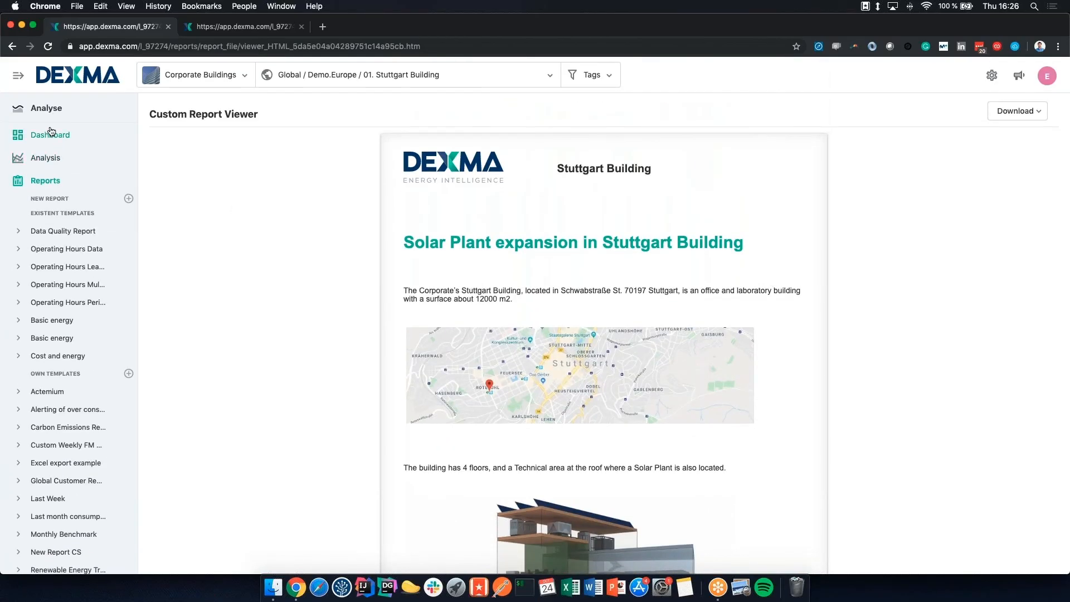
Bring up the Synoptic App template dashboard for the Stuttgart building
left_click(55, 138)
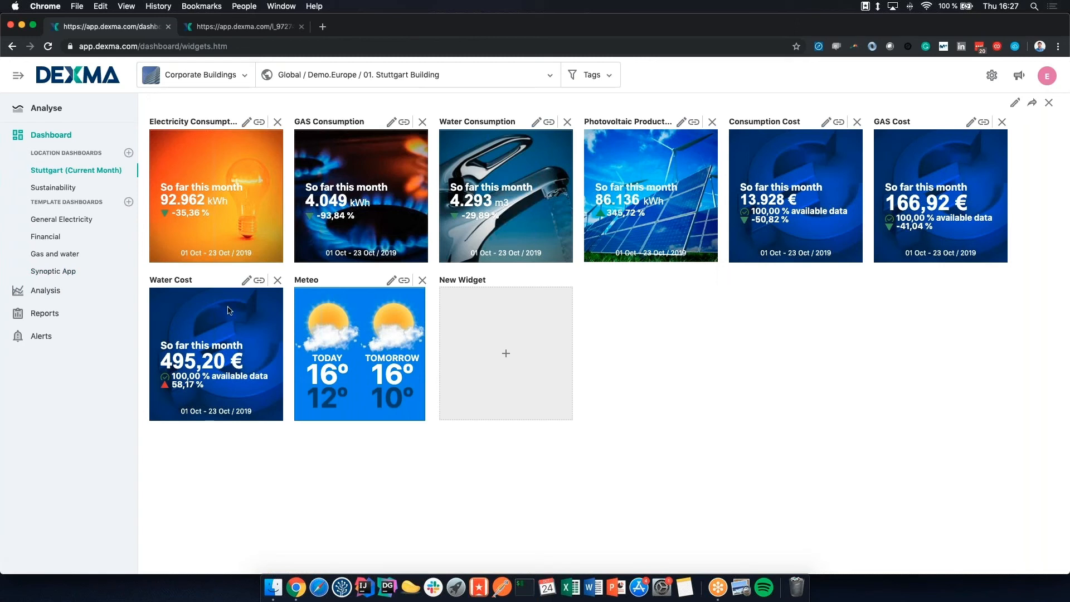
left_click(53, 271)
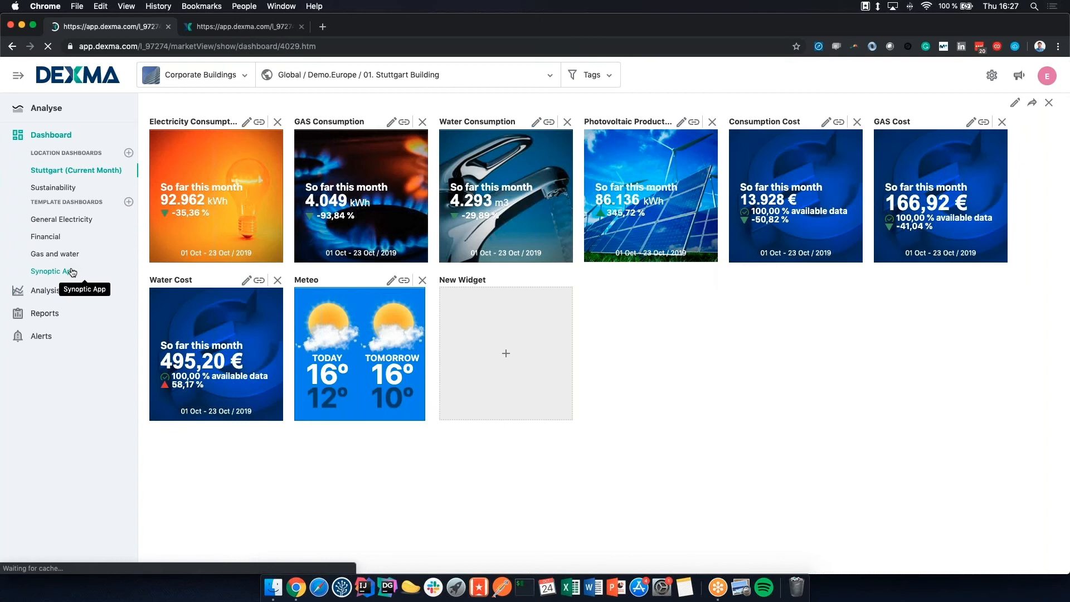